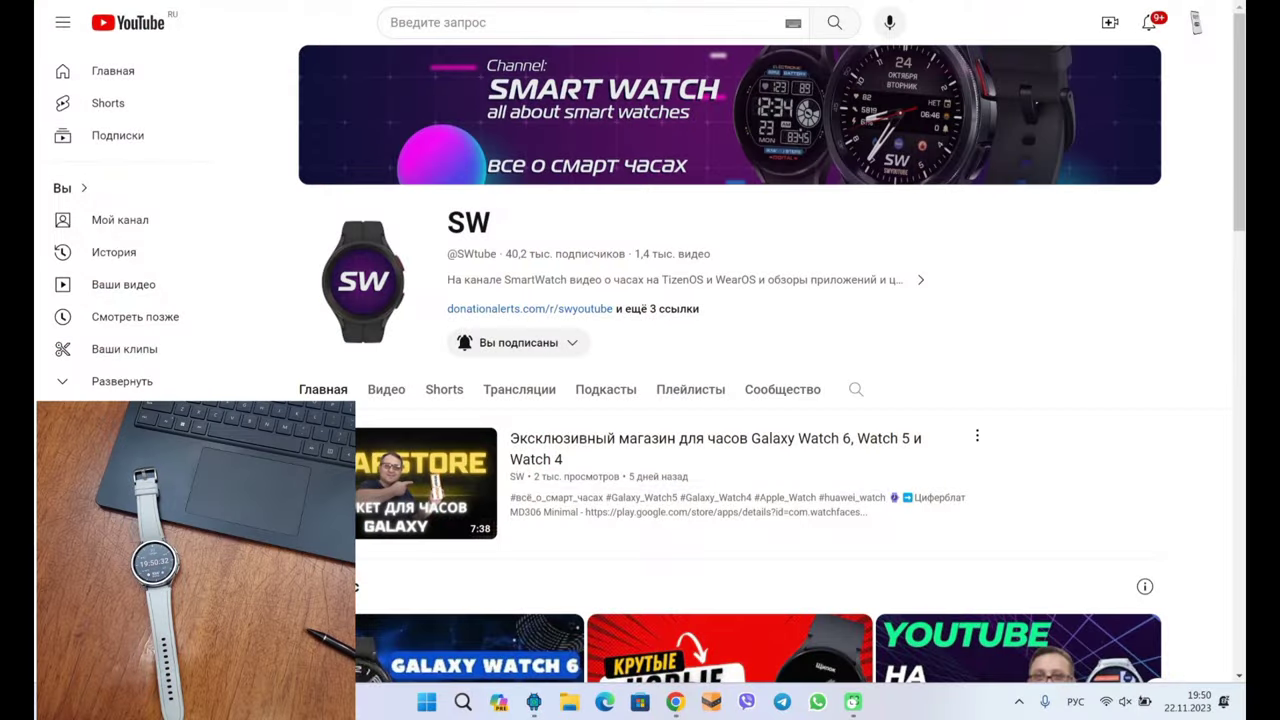
In Chrome's 4PDA thread, expand and review the post's attached watch screenshots, then collapse them
key(alt+Tab)
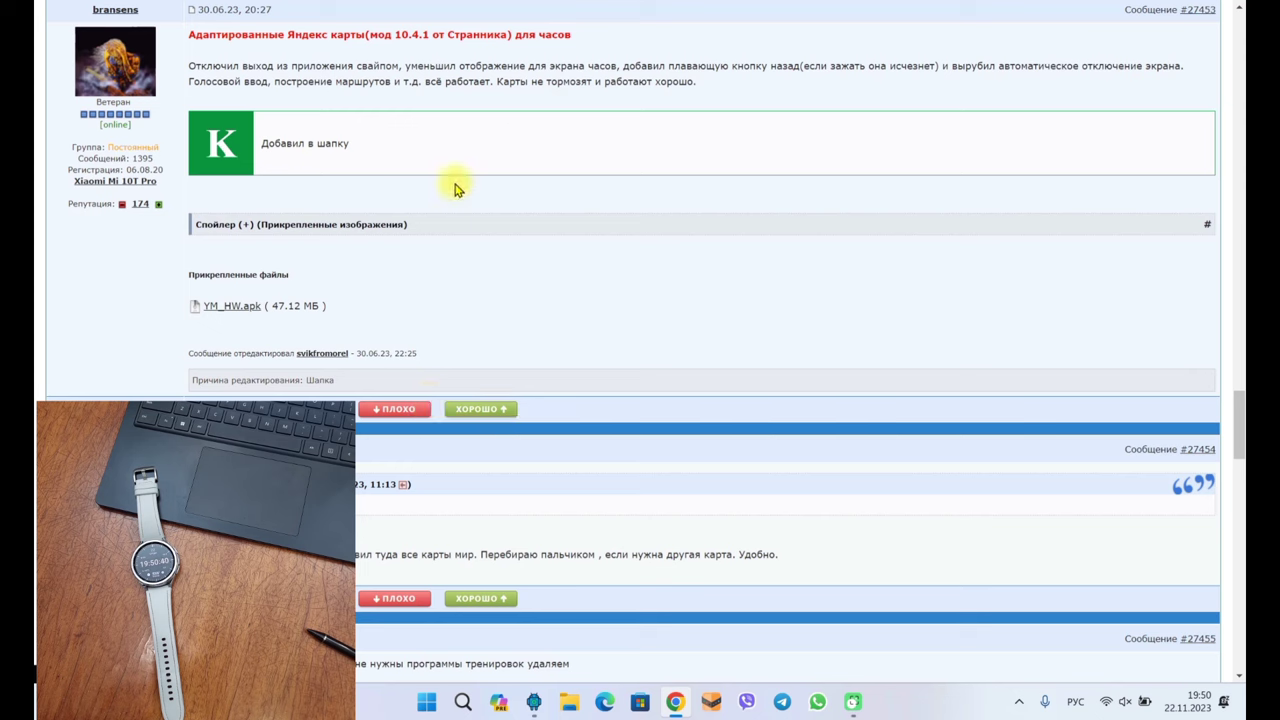
click(454, 232)
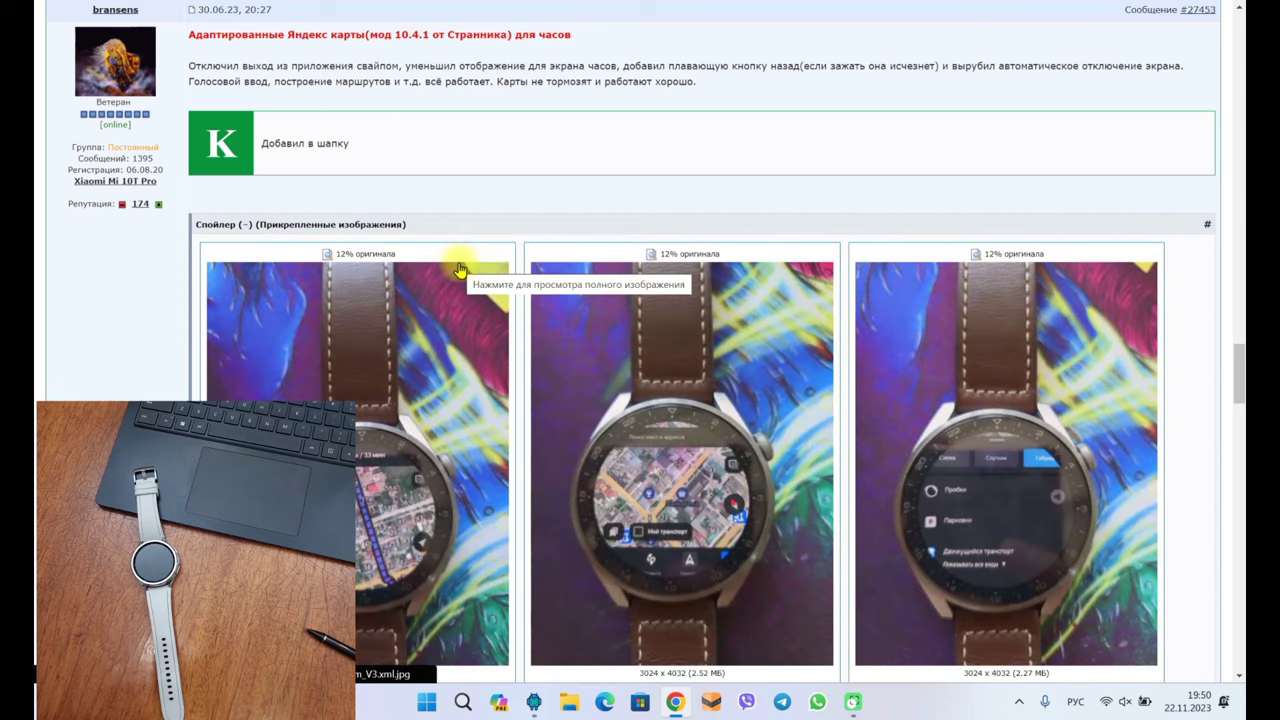
scroll(460, 268, down, 3)
scroll(459, 270, down, 2)
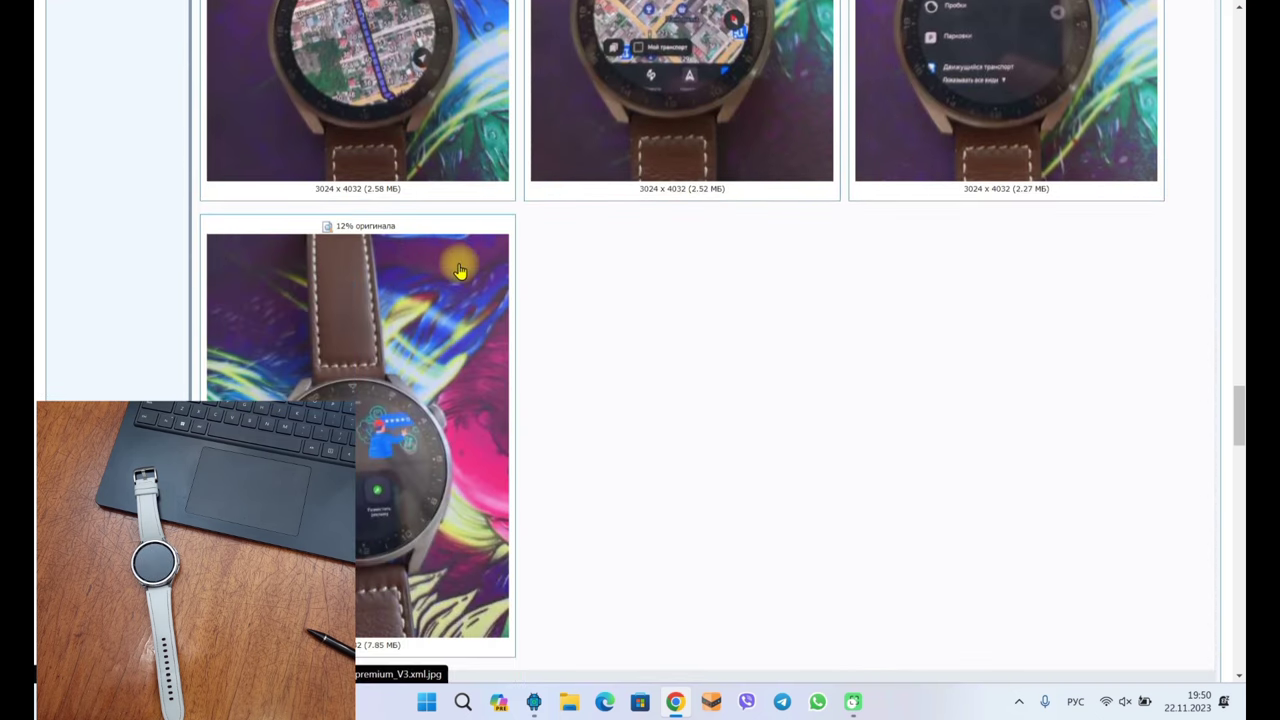
scroll(459, 270, up, 4)
click(384, 75)
scroll(370, 245, up, 3)
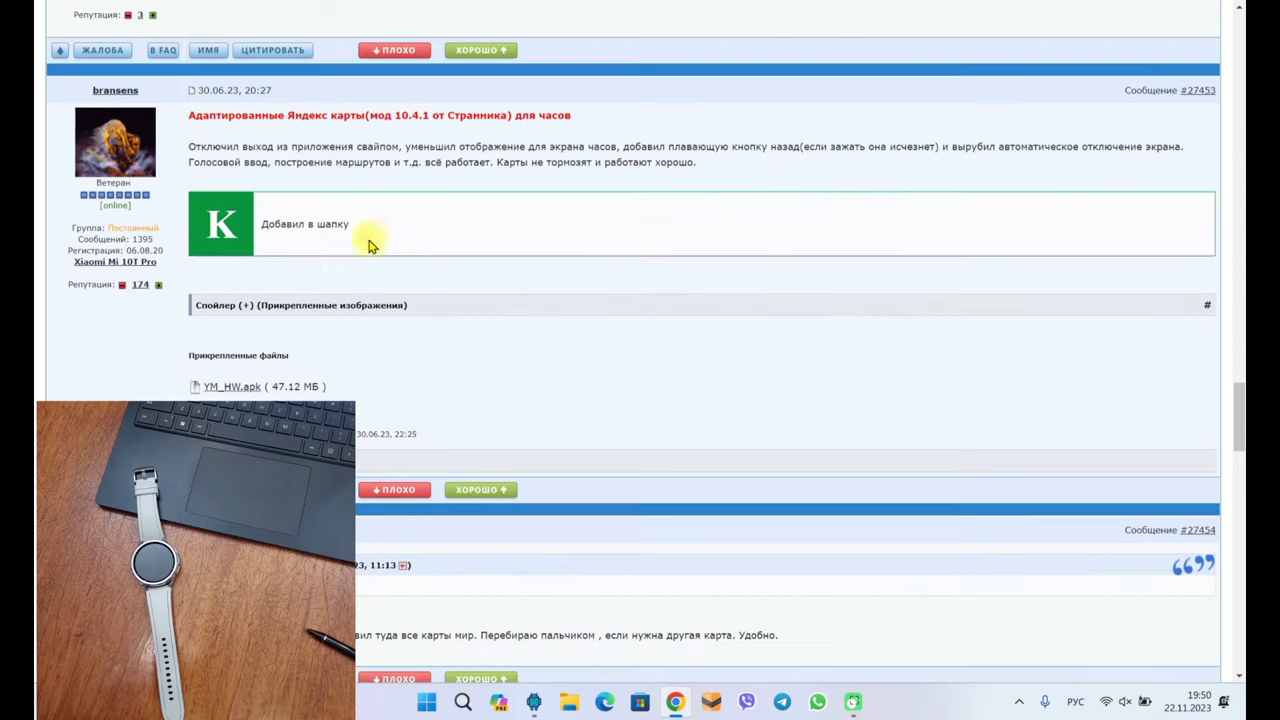
Give the post author a reputation plus, dismiss the error popup, and minimise Chrome
click(157, 286)
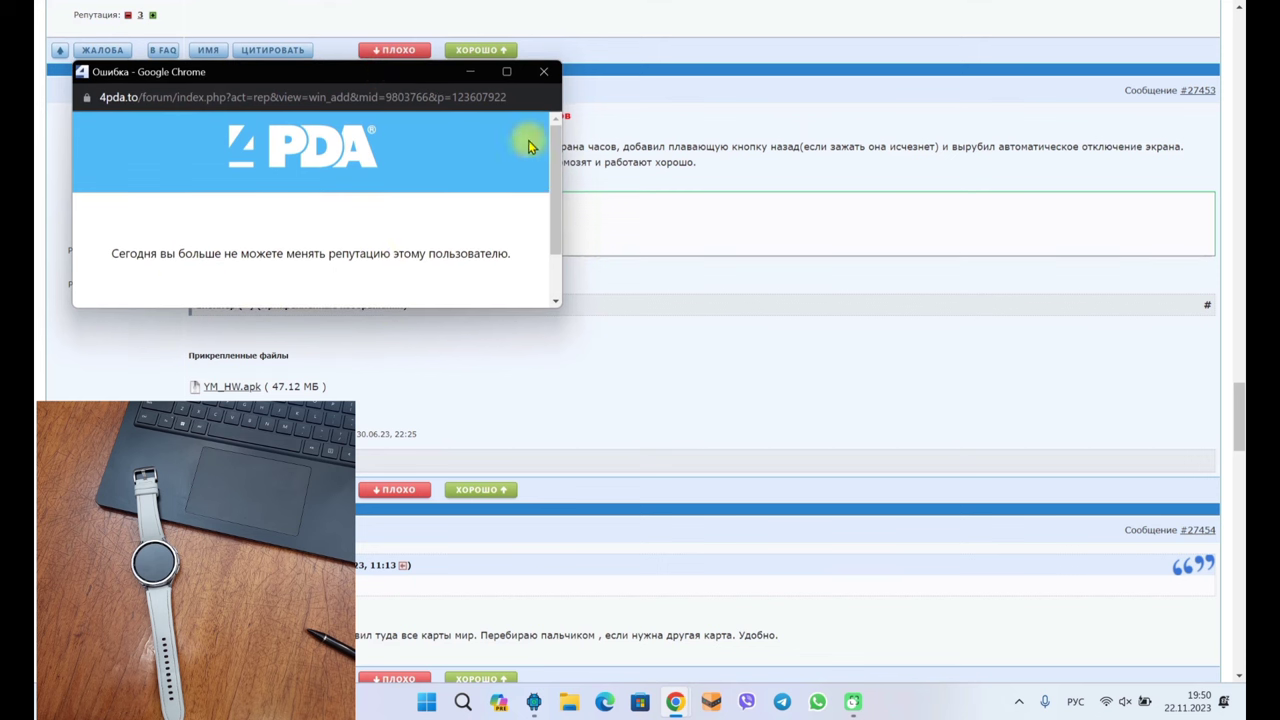
click(543, 72)
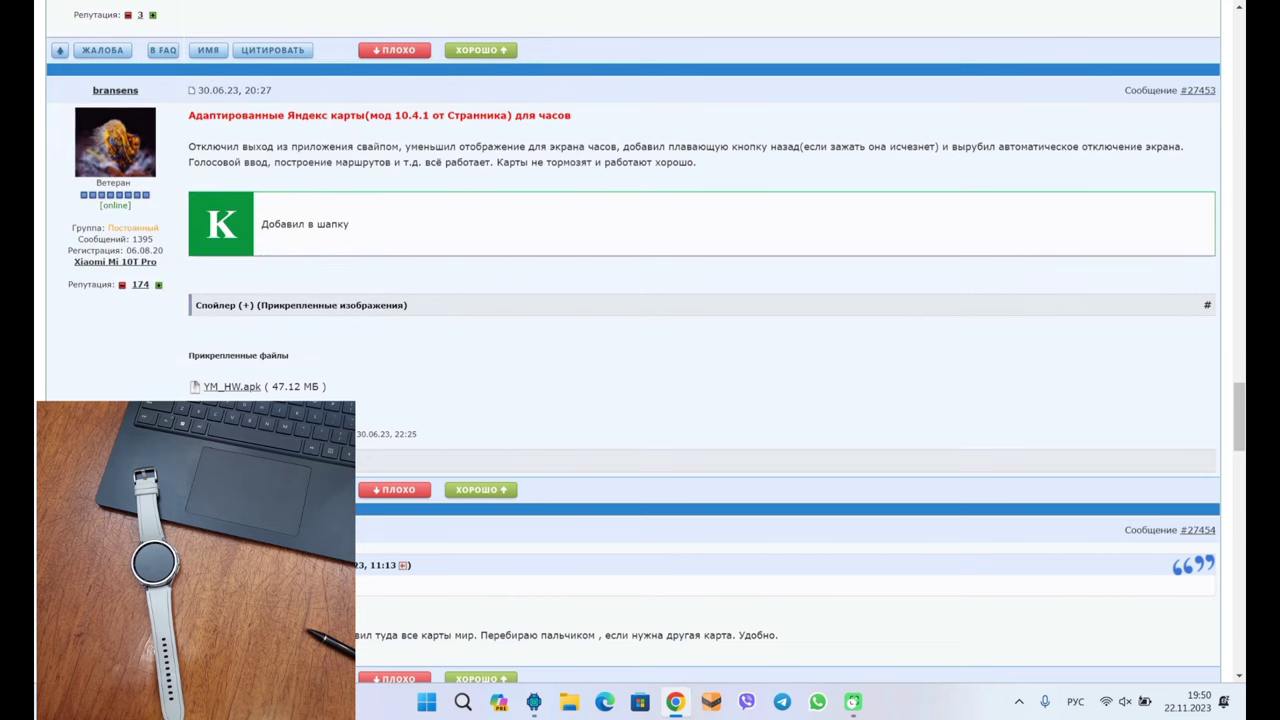
click(675, 701)
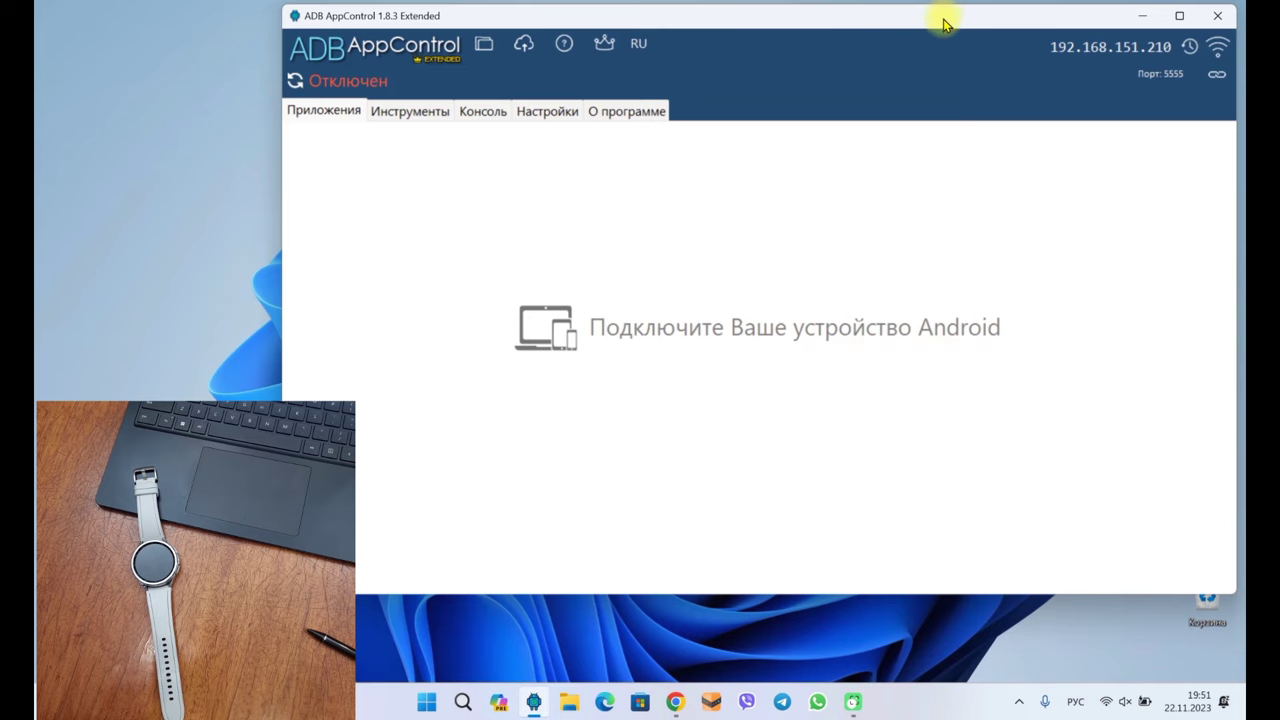
mouse_move(943, 22)
mouse_down()
mouse_move(951, 36)
mouse_move(947, 26)
mouse_up()
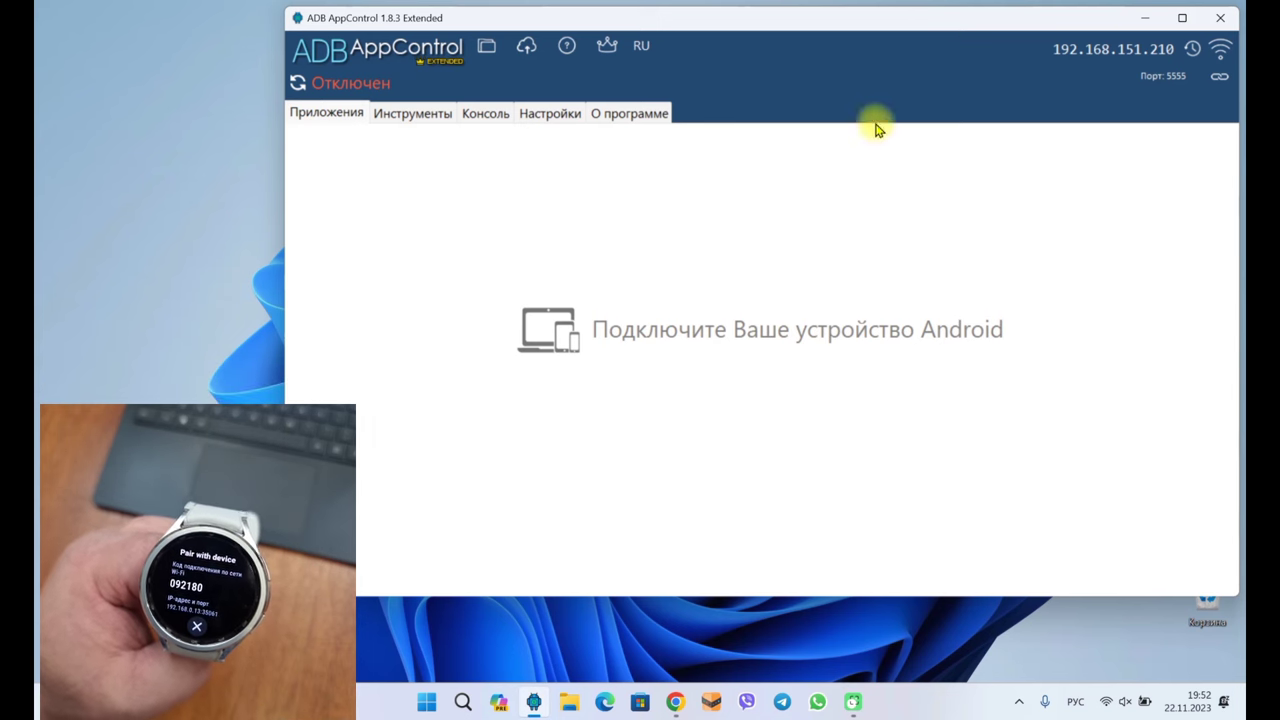
Pair the watch over Wi-Fi with its on-screen pairing code, IP 192.168.0.13 and port 35061
click(1219, 80)
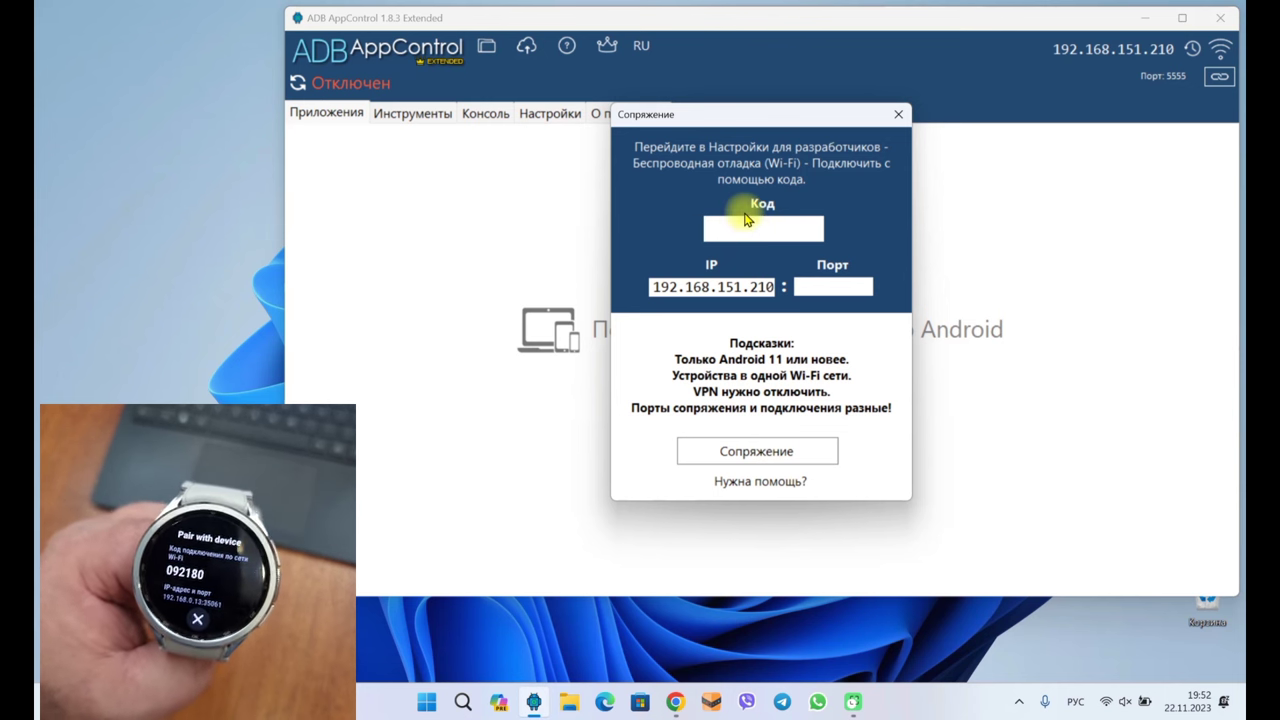
text(092180)
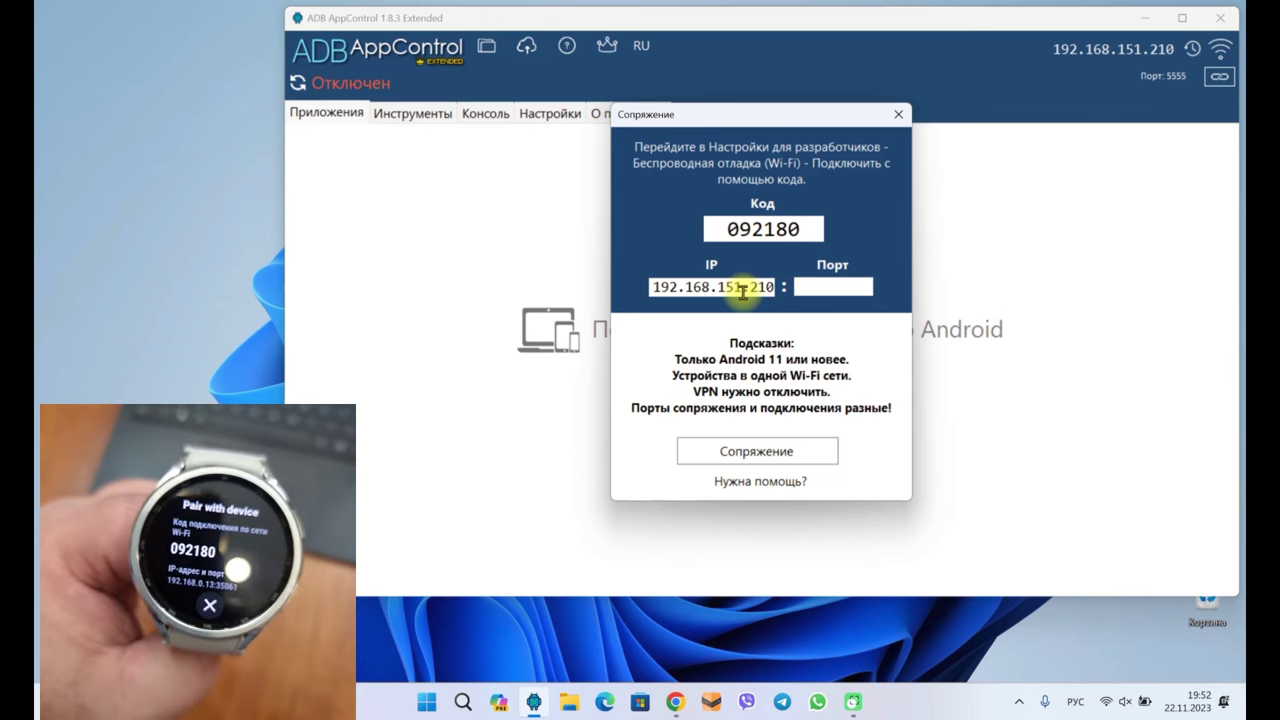
triple_click(742, 291)
text(192.168.0.13)
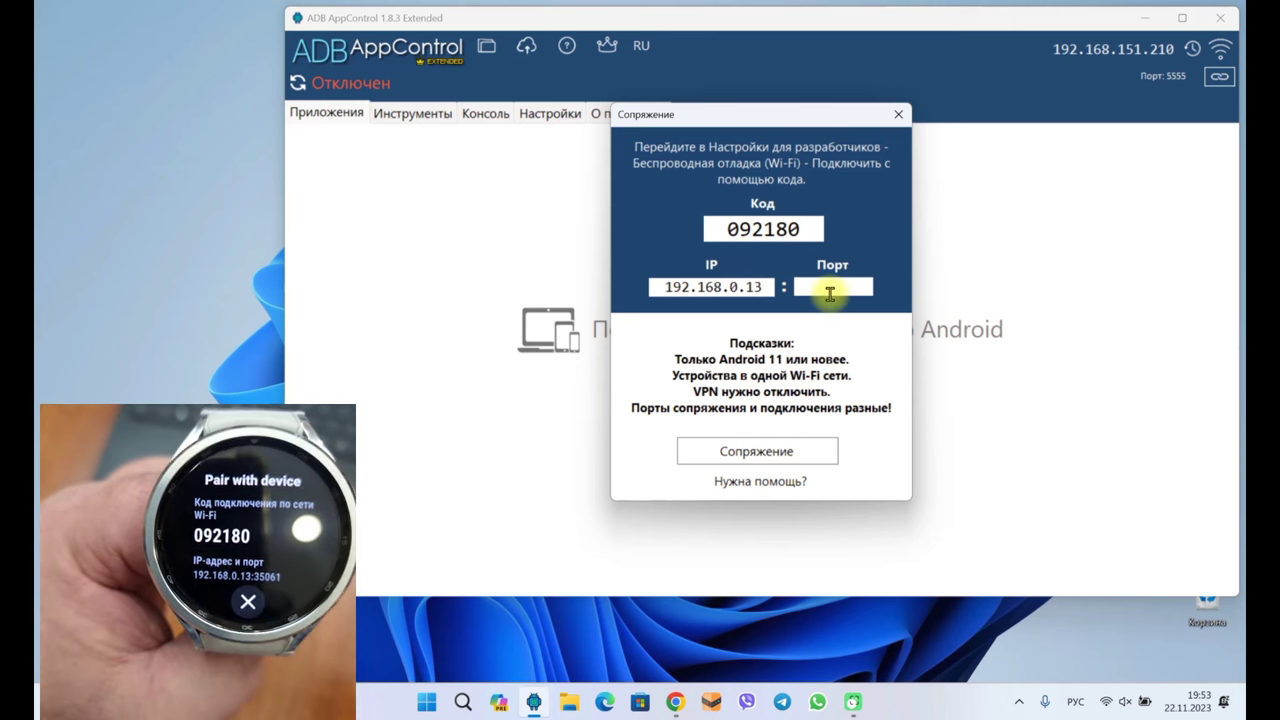
click(830, 287)
text(35061)
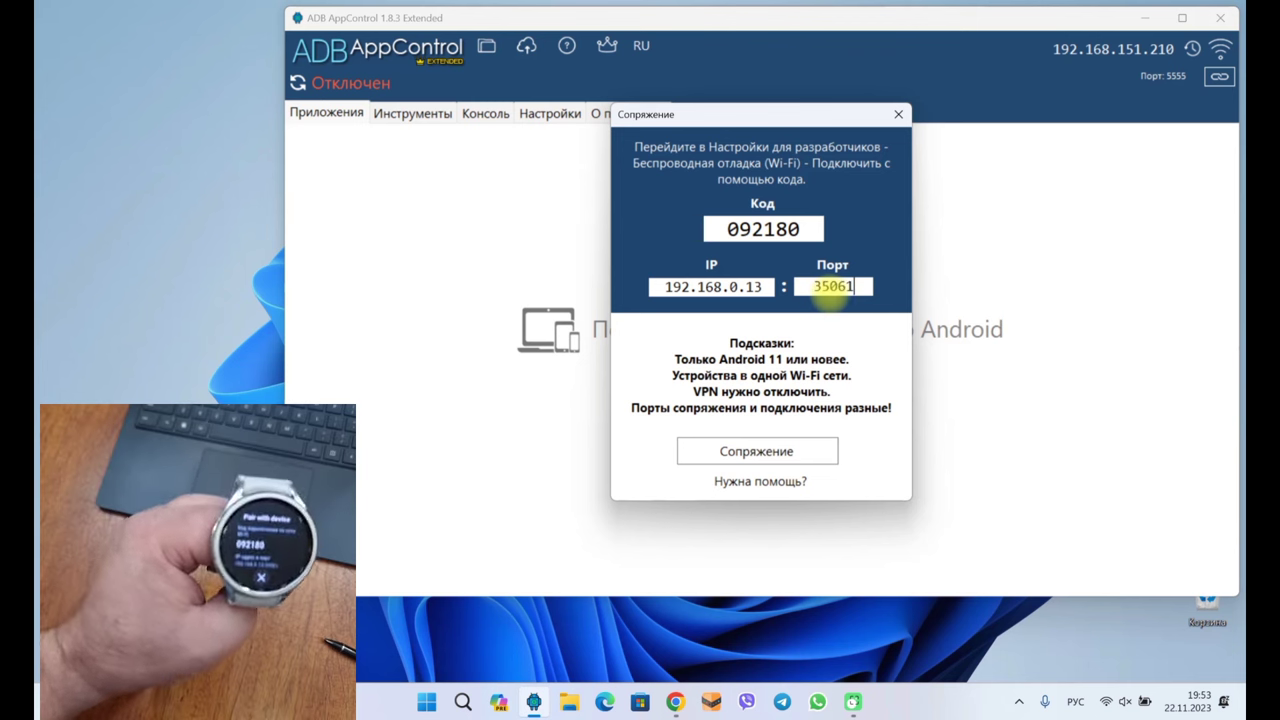
click(754, 450)
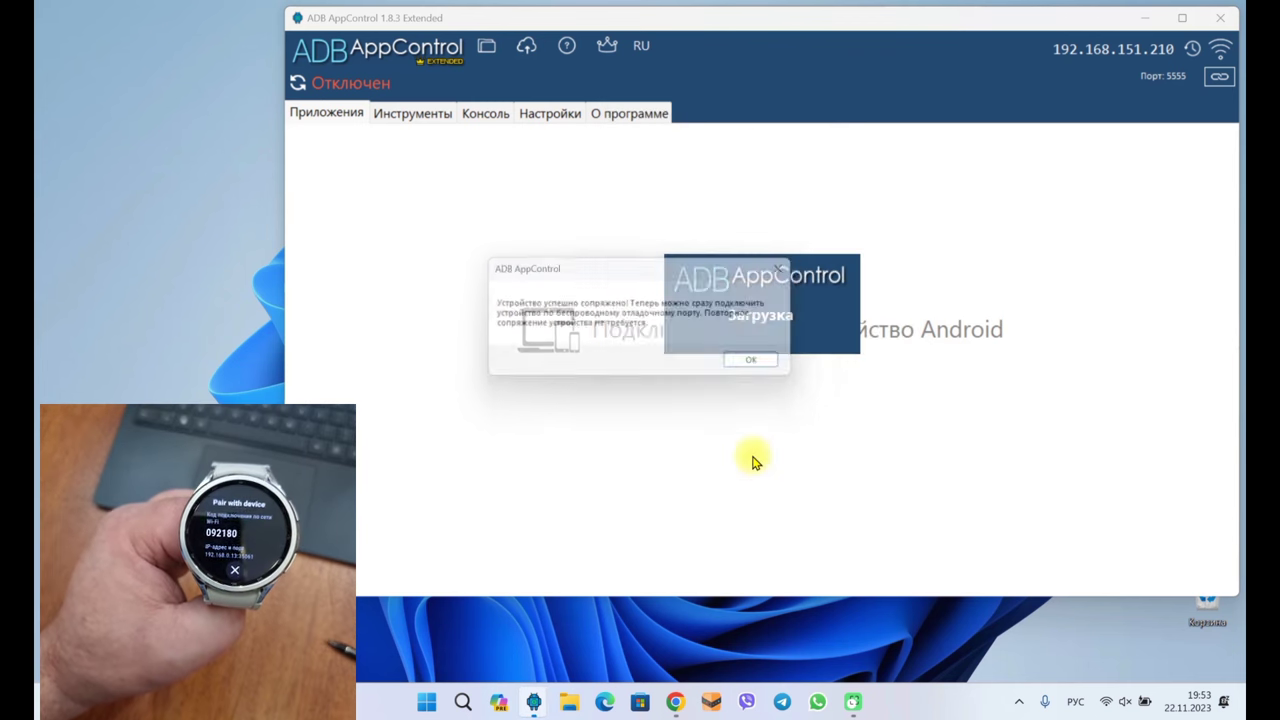
Dismiss the pairing notice, set the connection address to 192.168.0.13:38003, and connect
click(768, 368)
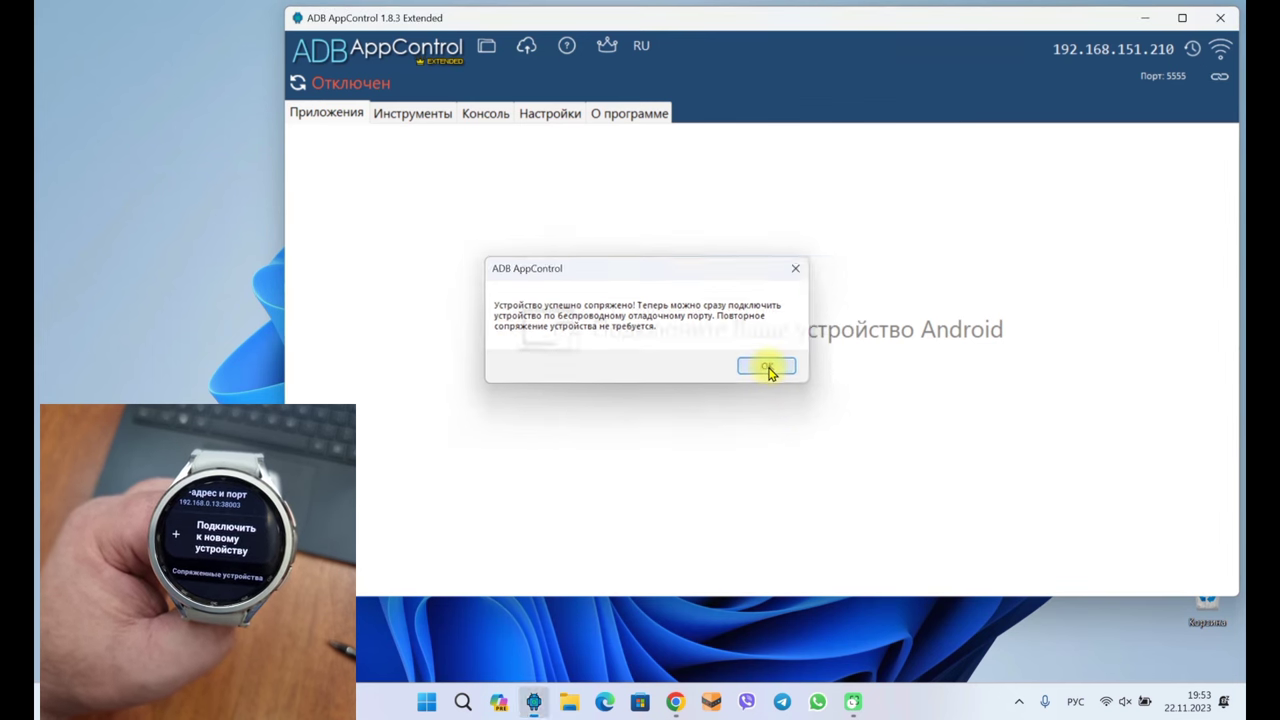
click(1143, 49)
key(BackSpace)
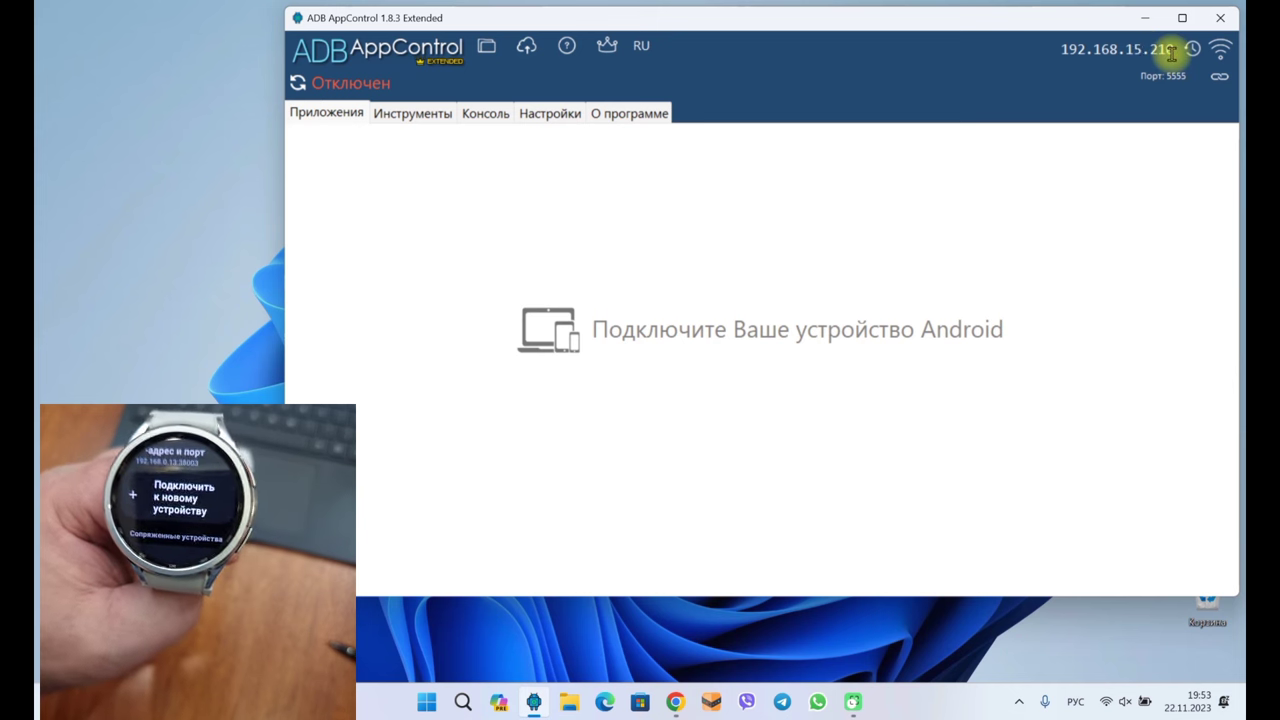
text(0)
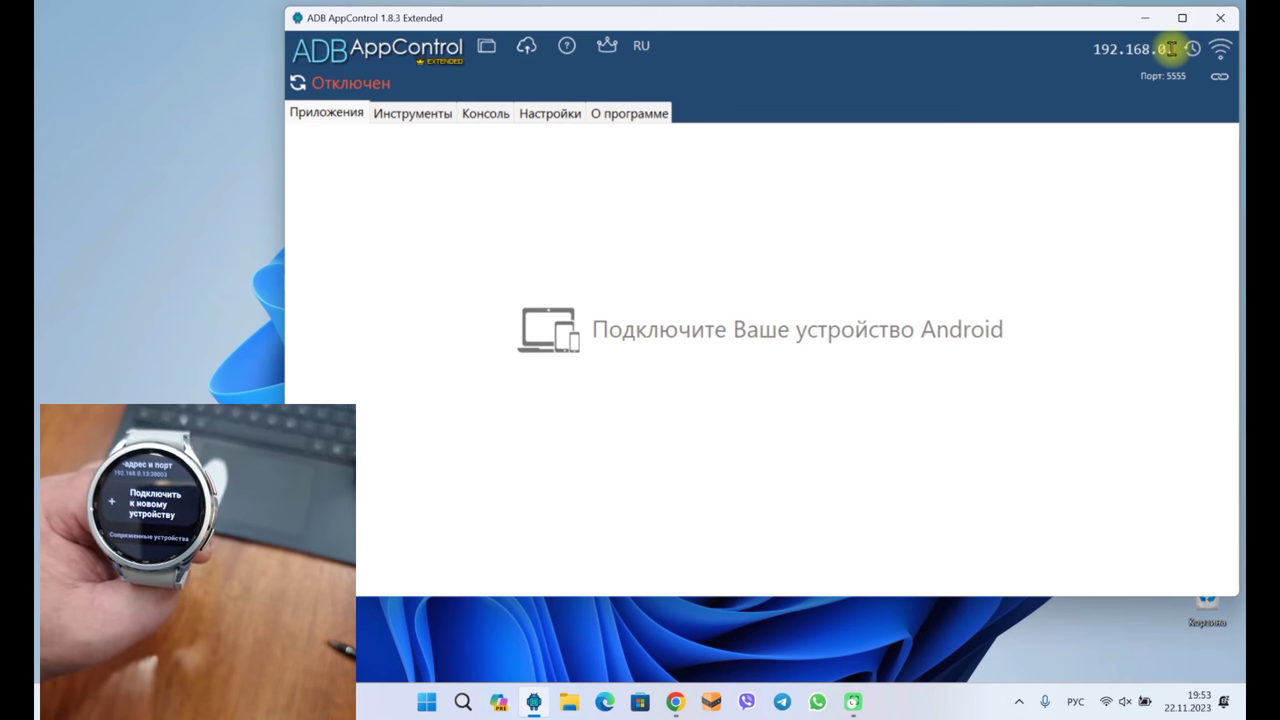
click(1170, 48)
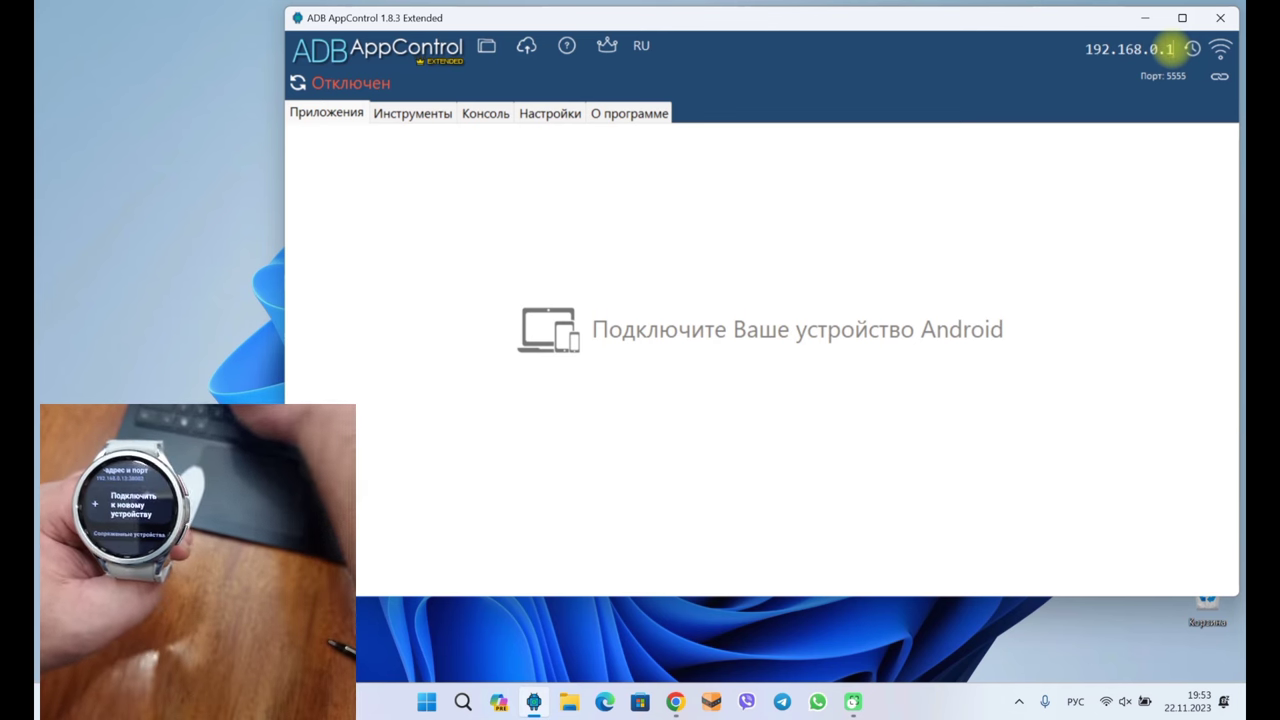
text(3)
double_click(1160, 78)
text(40945)
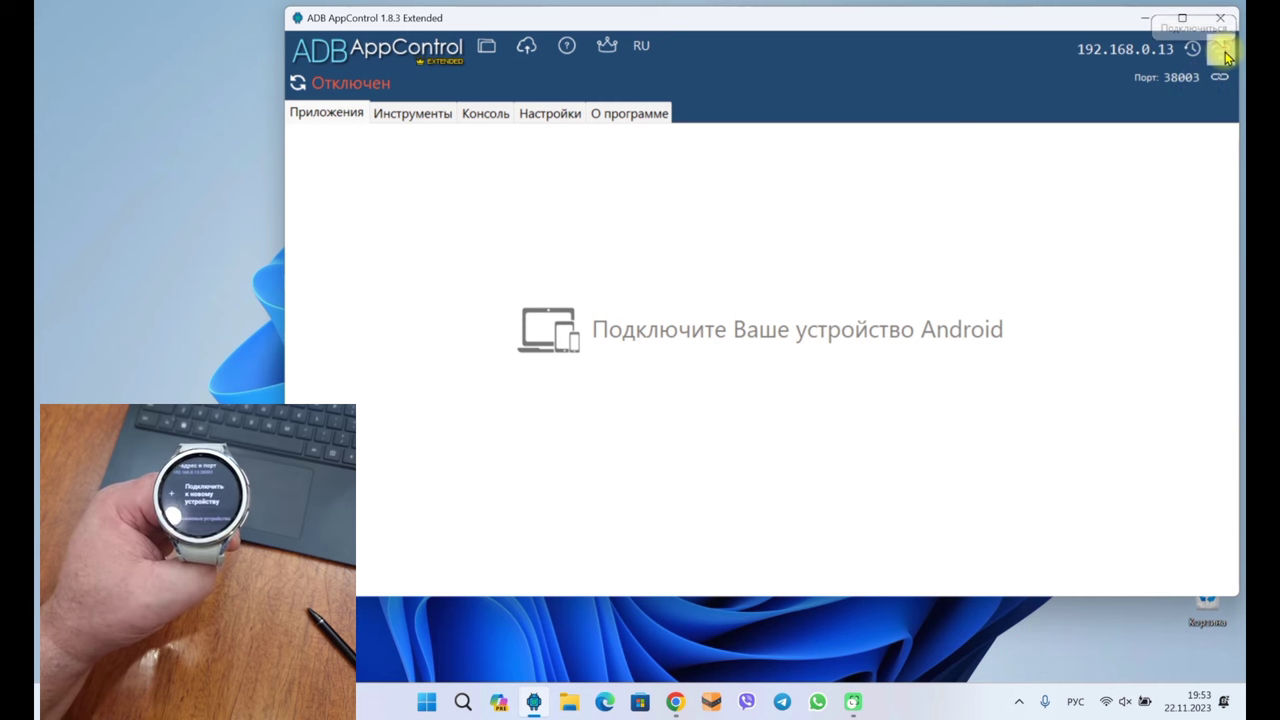
click(1222, 52)
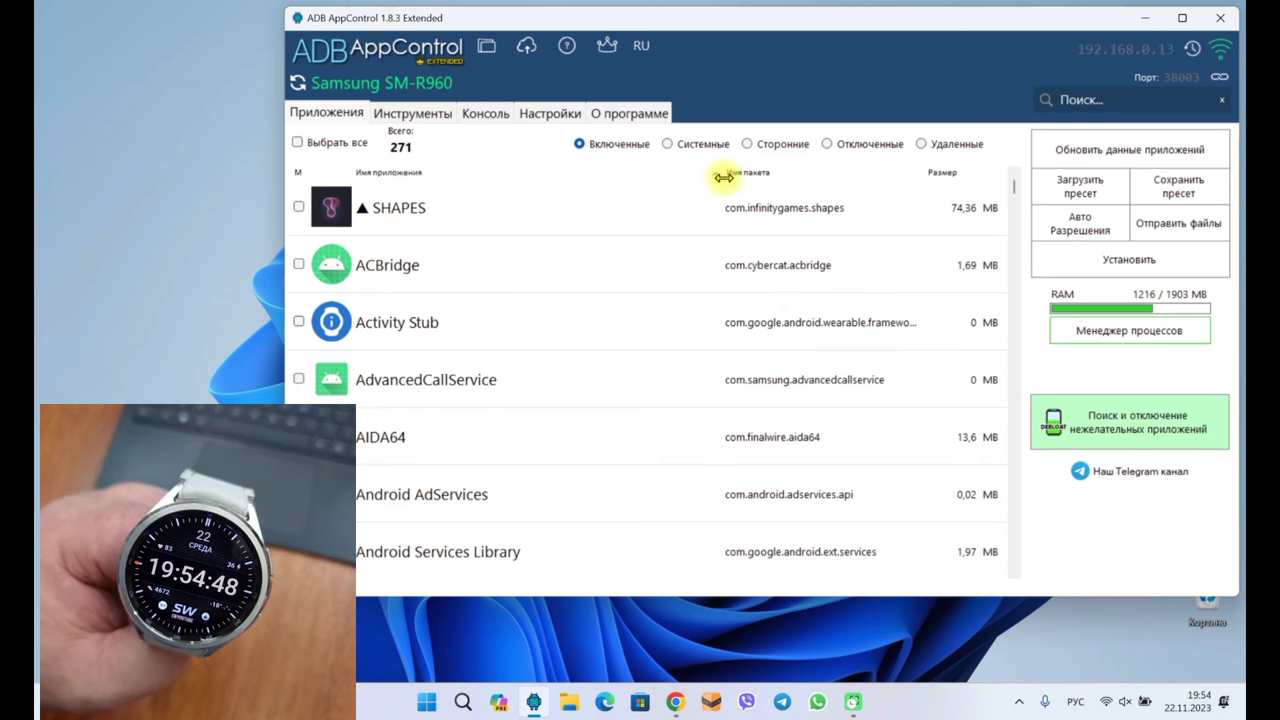
Filter the watch apps to Сторонние (third-party) and switch to the APK install view
click(770, 146)
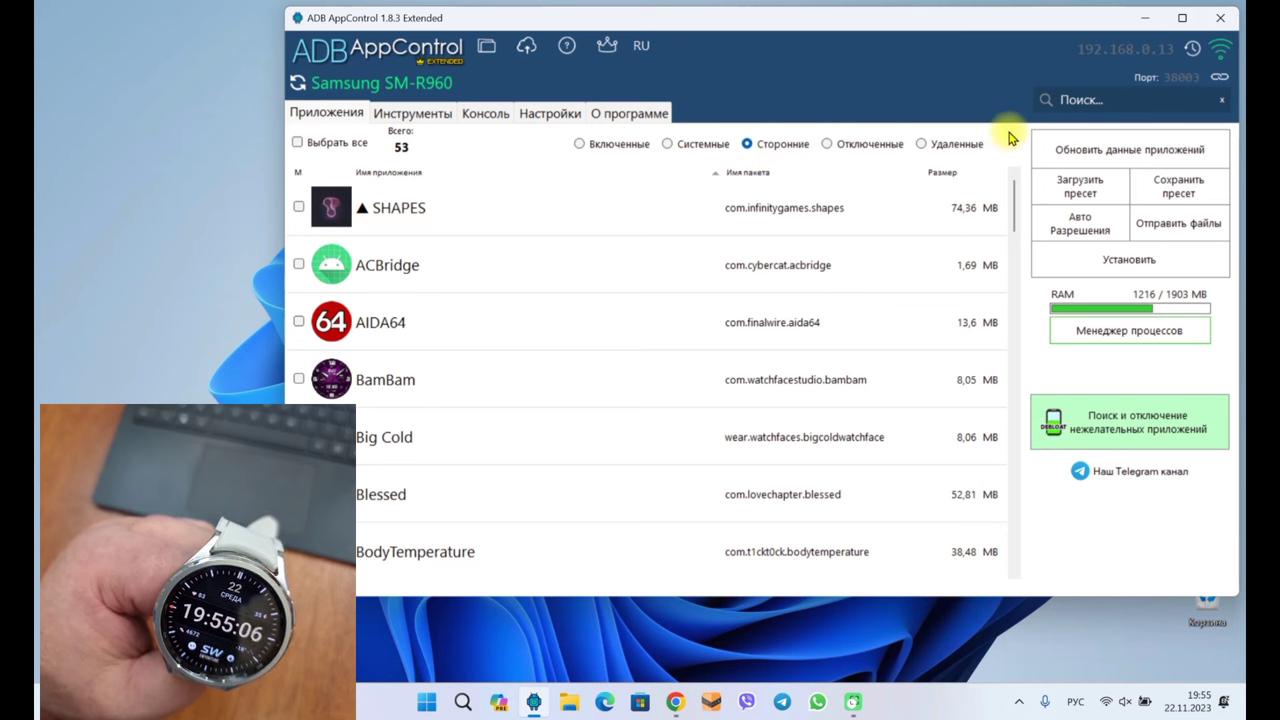
click(1122, 263)
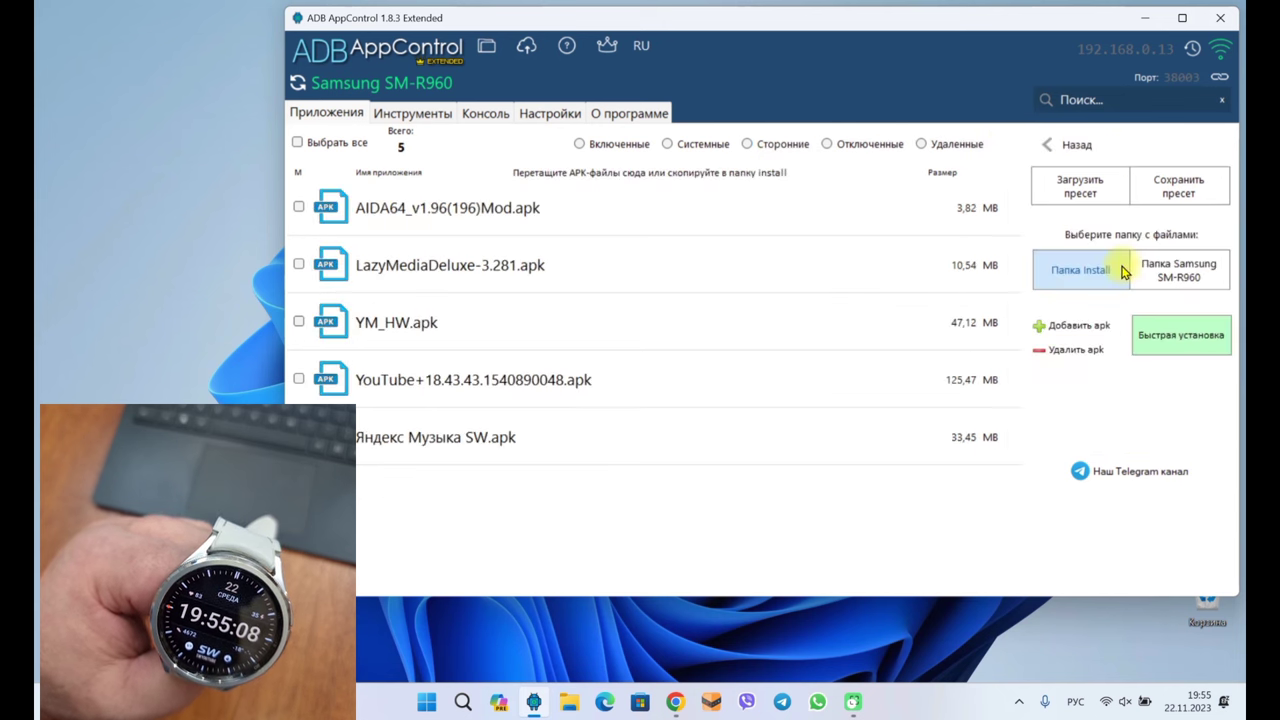
In the Add APK file picker, select YM_HW.apk from the Downloads folder
click(1058, 325)
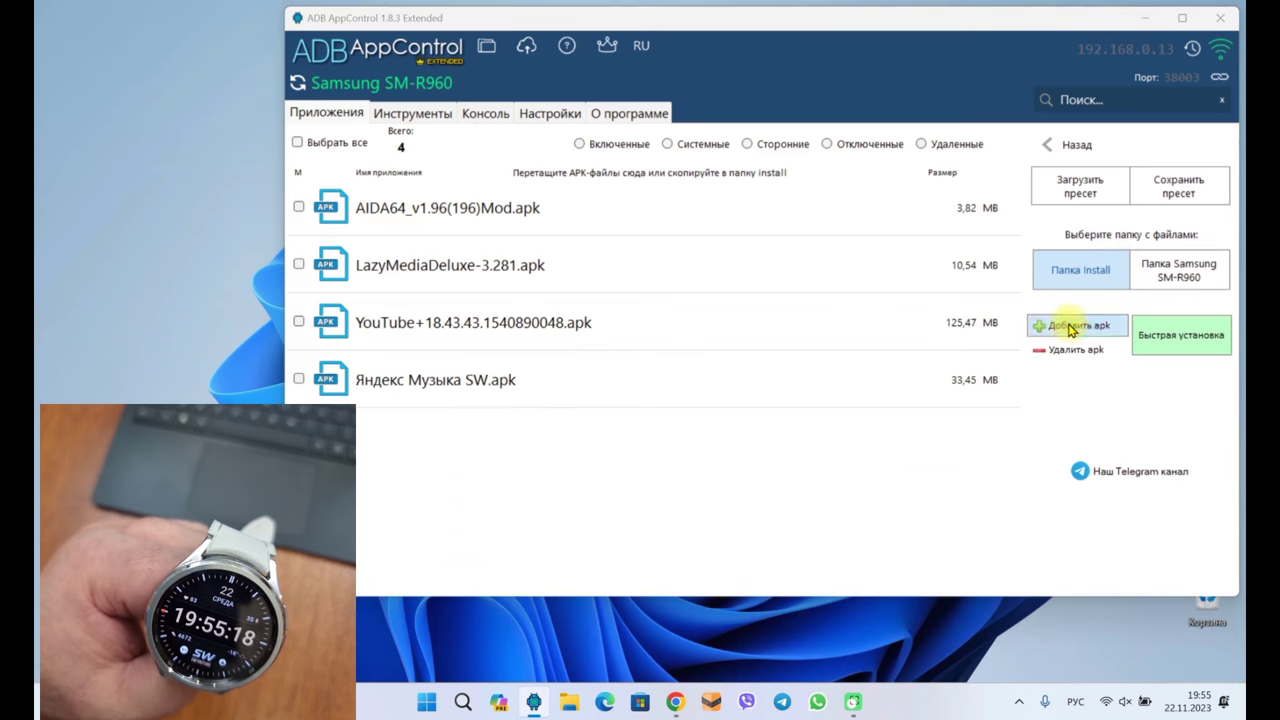
click(490, 205)
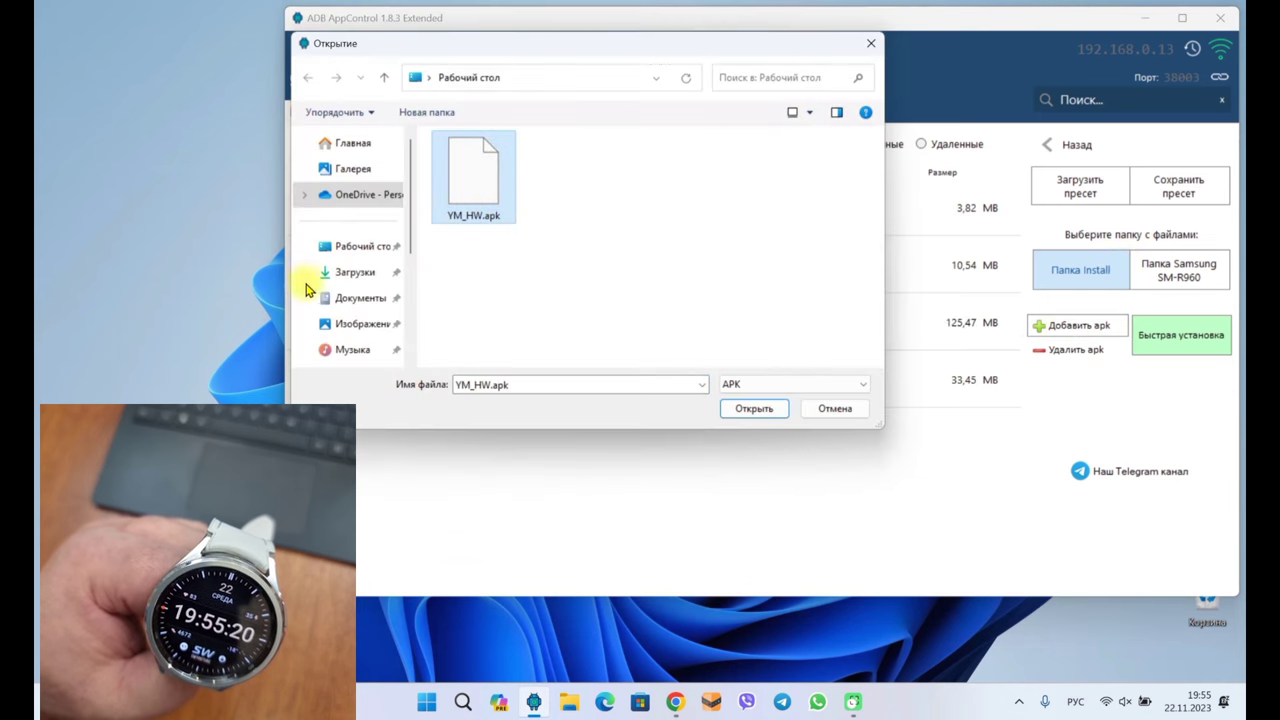
click(366, 281)
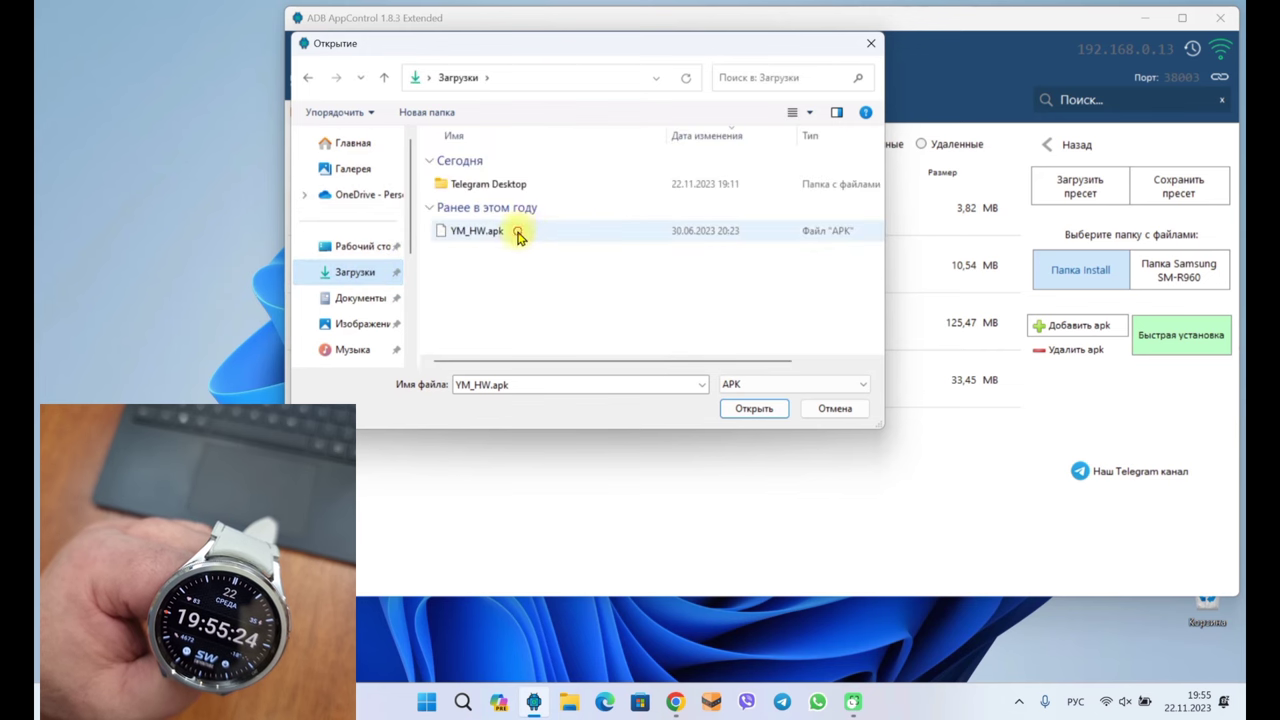
click(472, 238)
Load YM_HW.apk into the install list, tick it, and install it on the watch
click(756, 410)
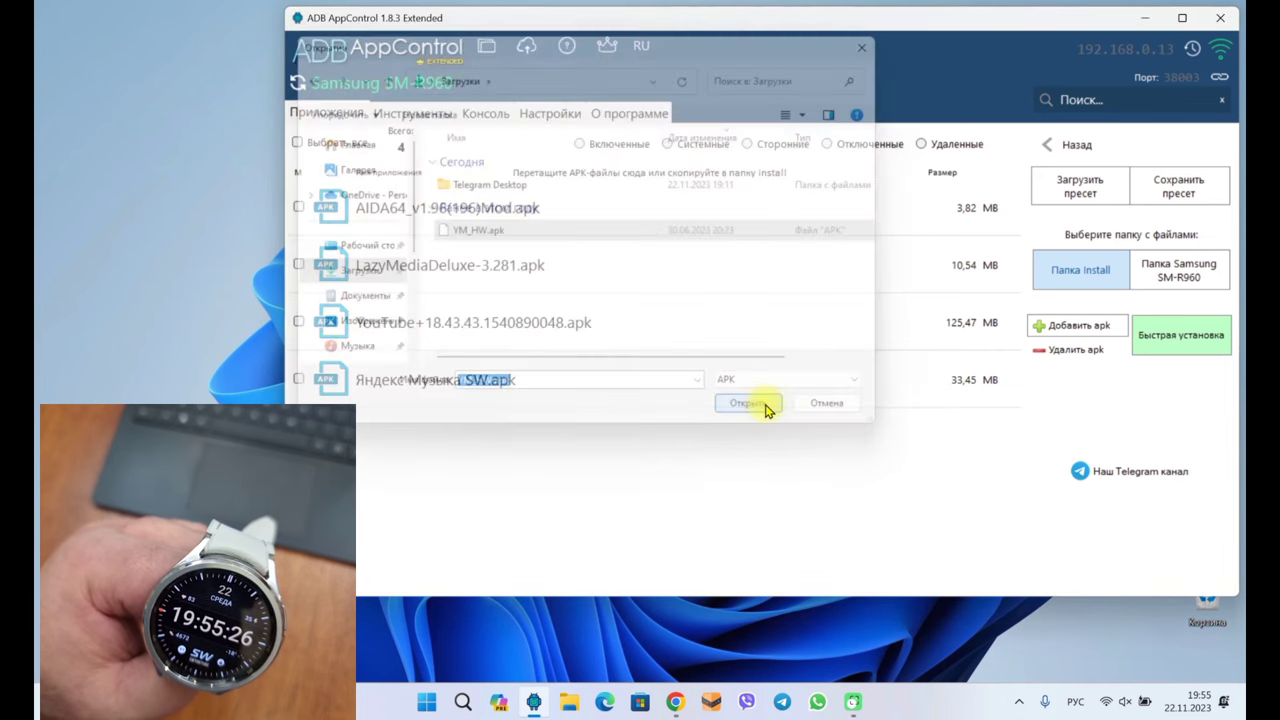
click(482, 334)
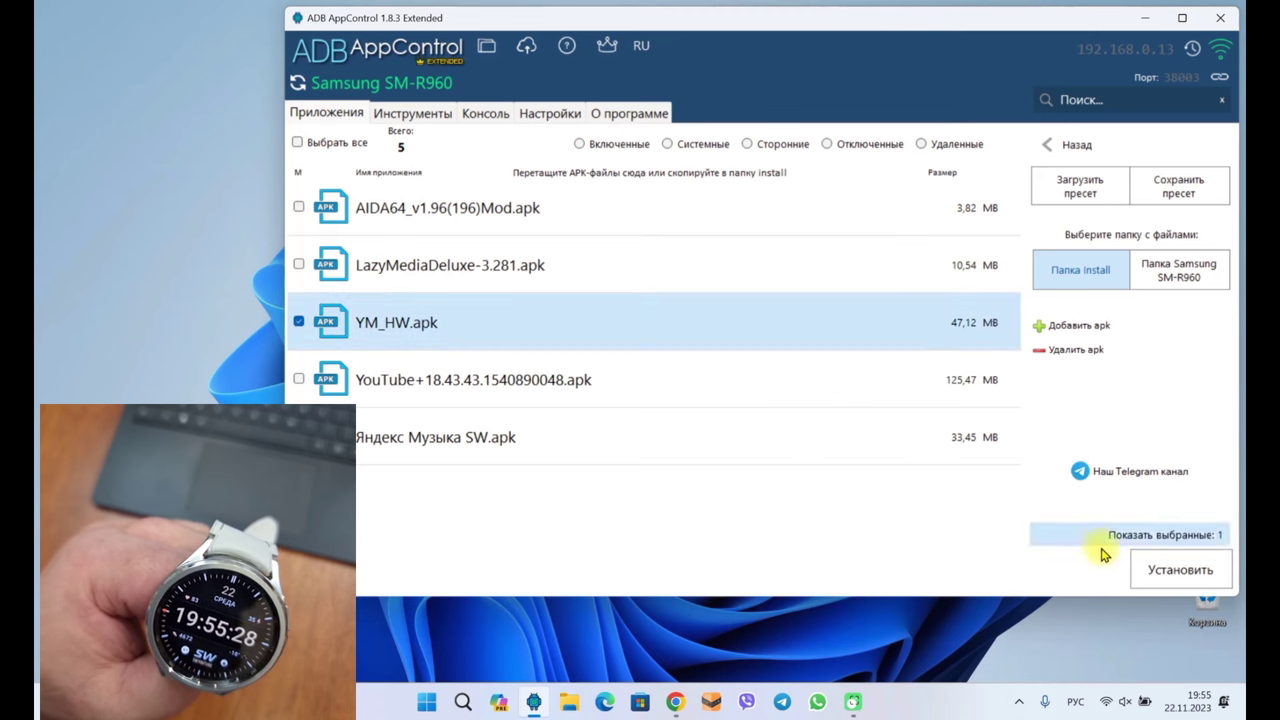
click(1153, 578)
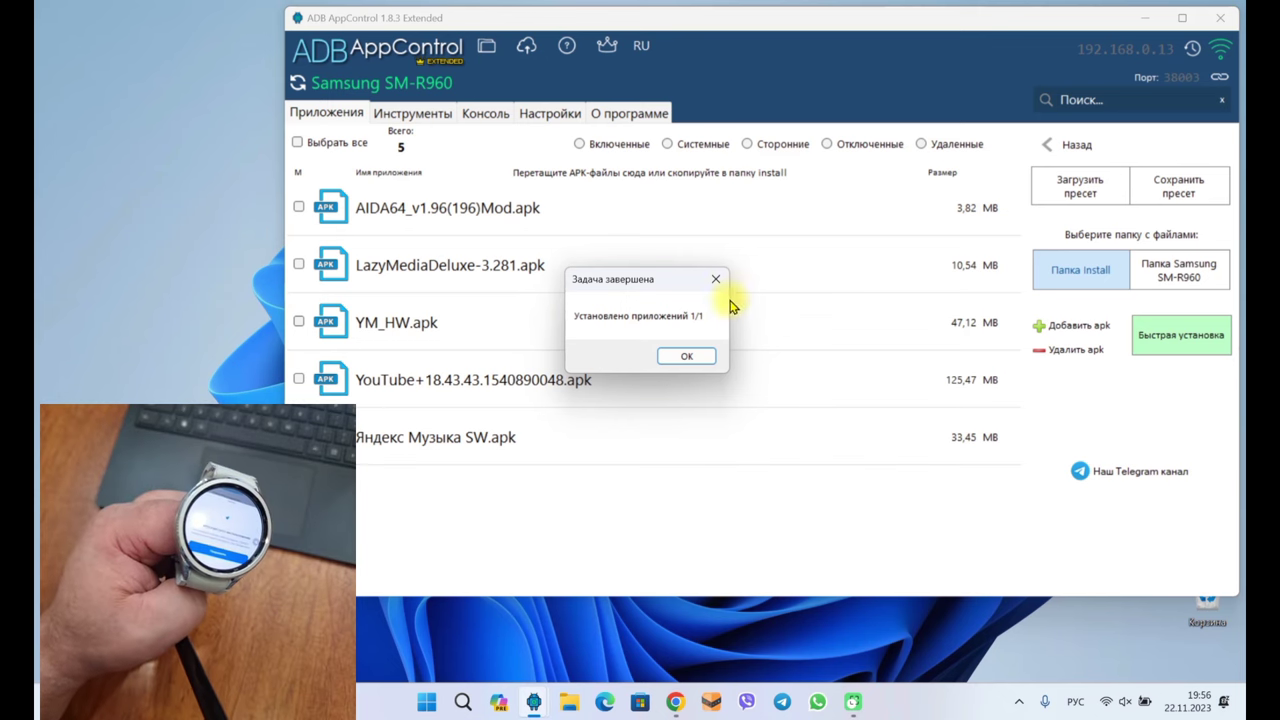
Dismiss the completion notice, show only third-party apps, and select ru.yandex.yandexmapt in the list
click(686, 356)
click(782, 144)
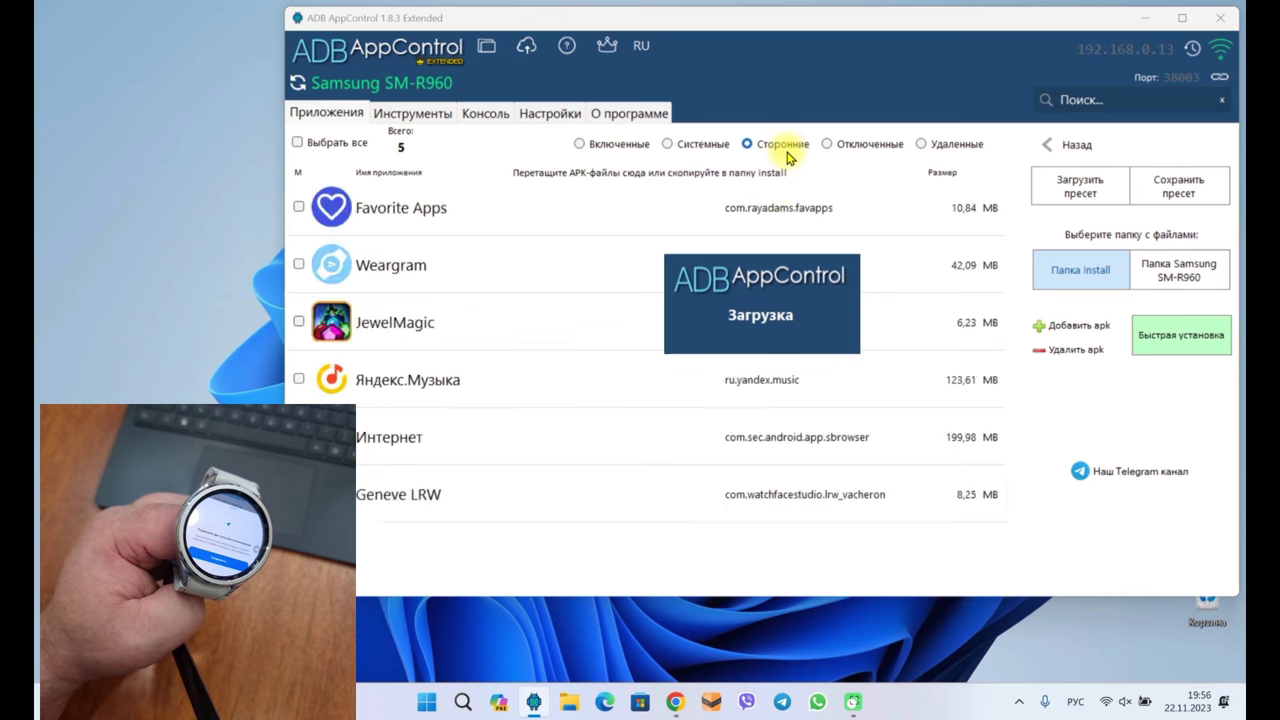
scroll(712, 290, down, 5)
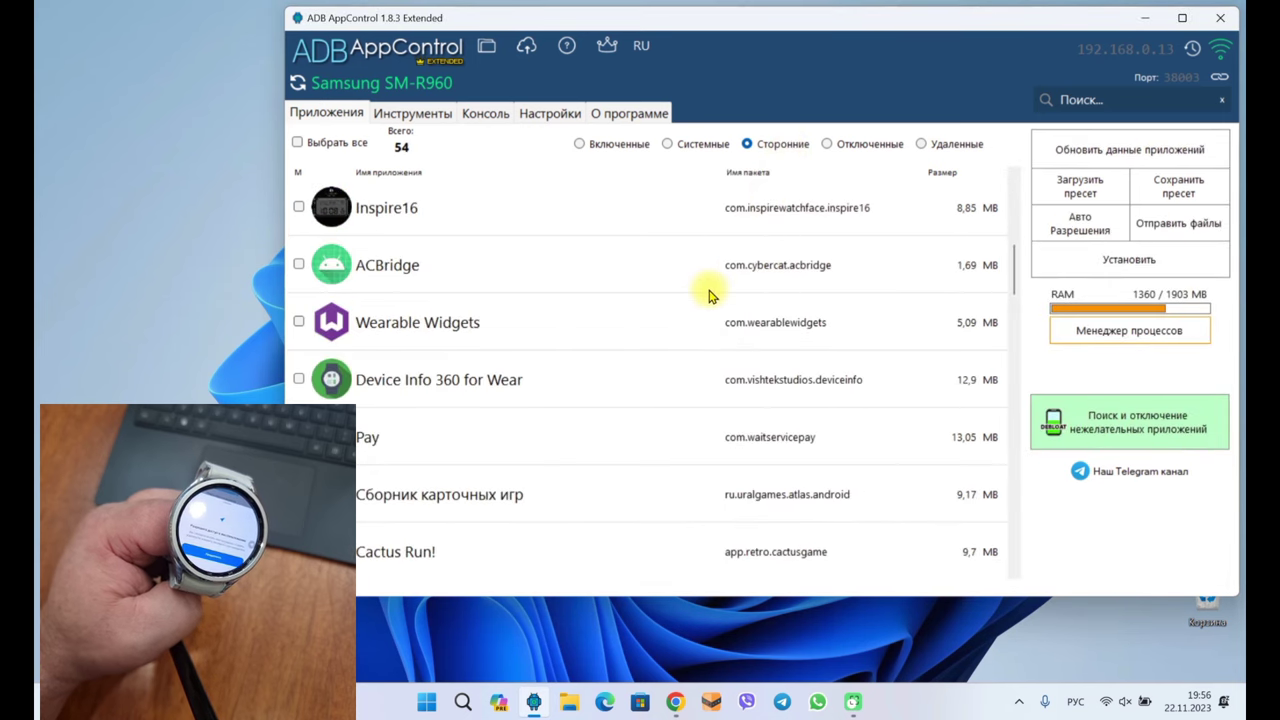
scroll(712, 293, down, 3)
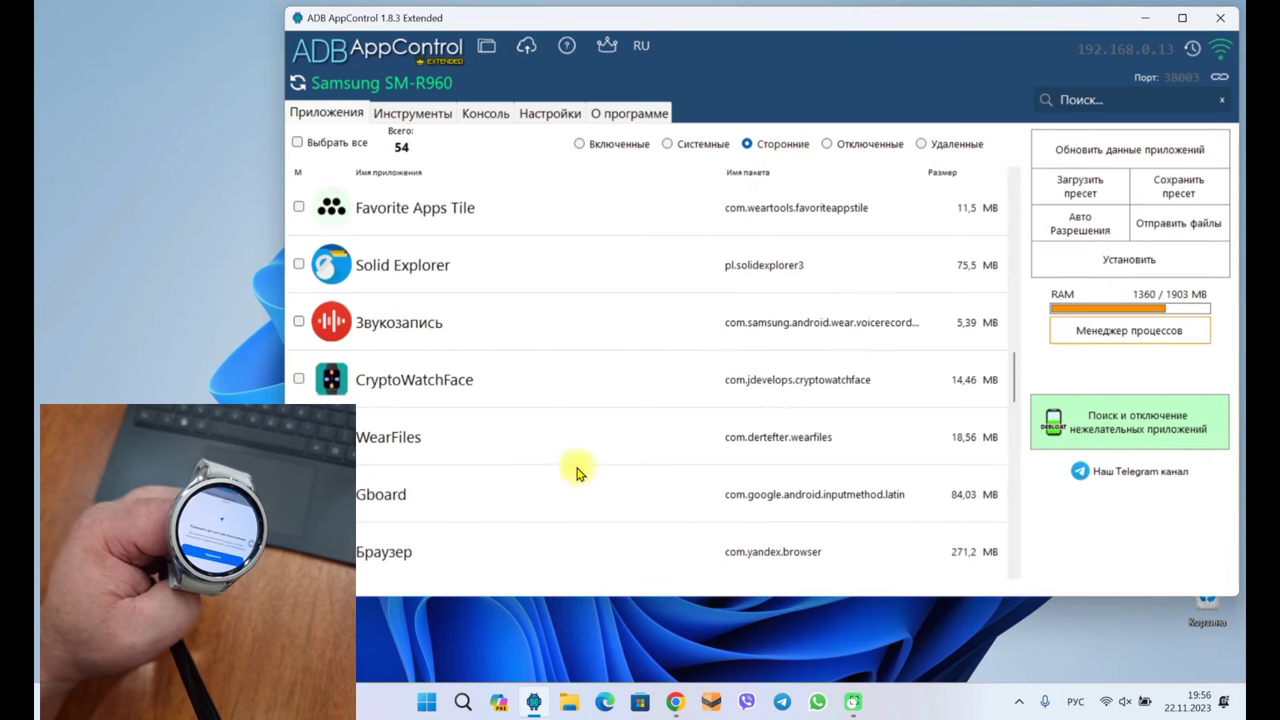
scroll(592, 472, down, 3)
scroll(592, 472, down, 3)
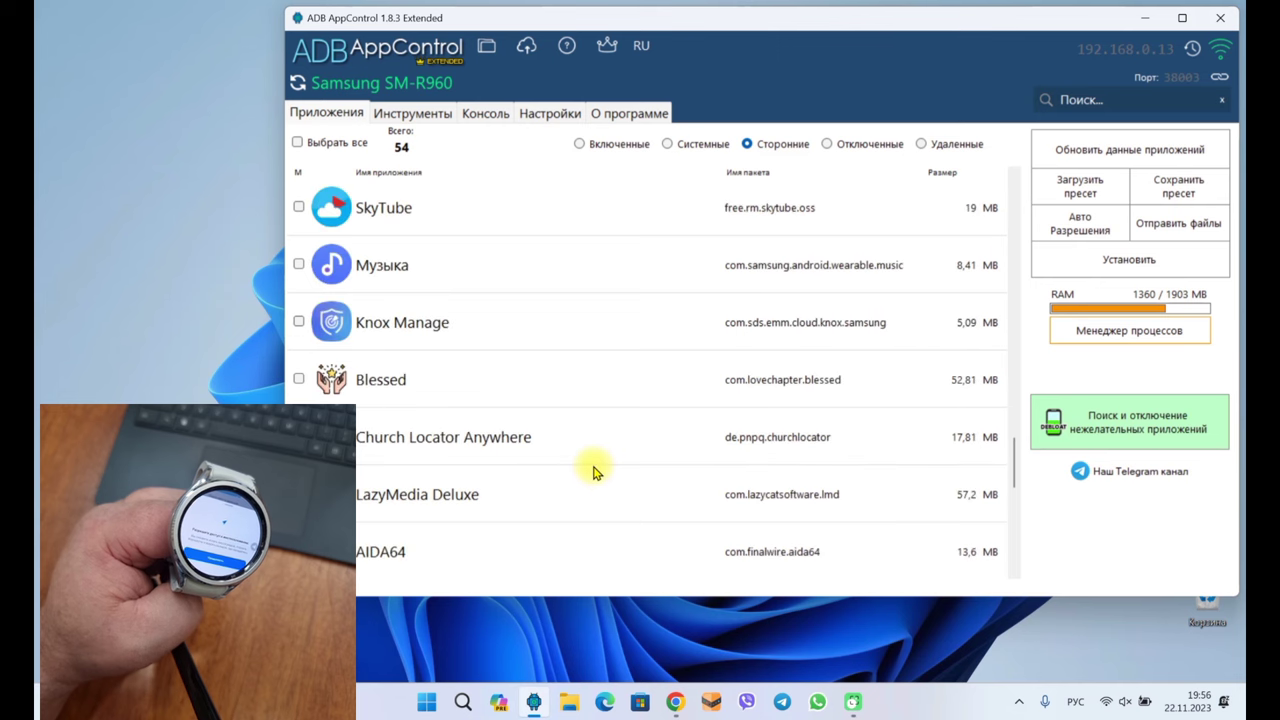
scroll(592, 472, down, 5)
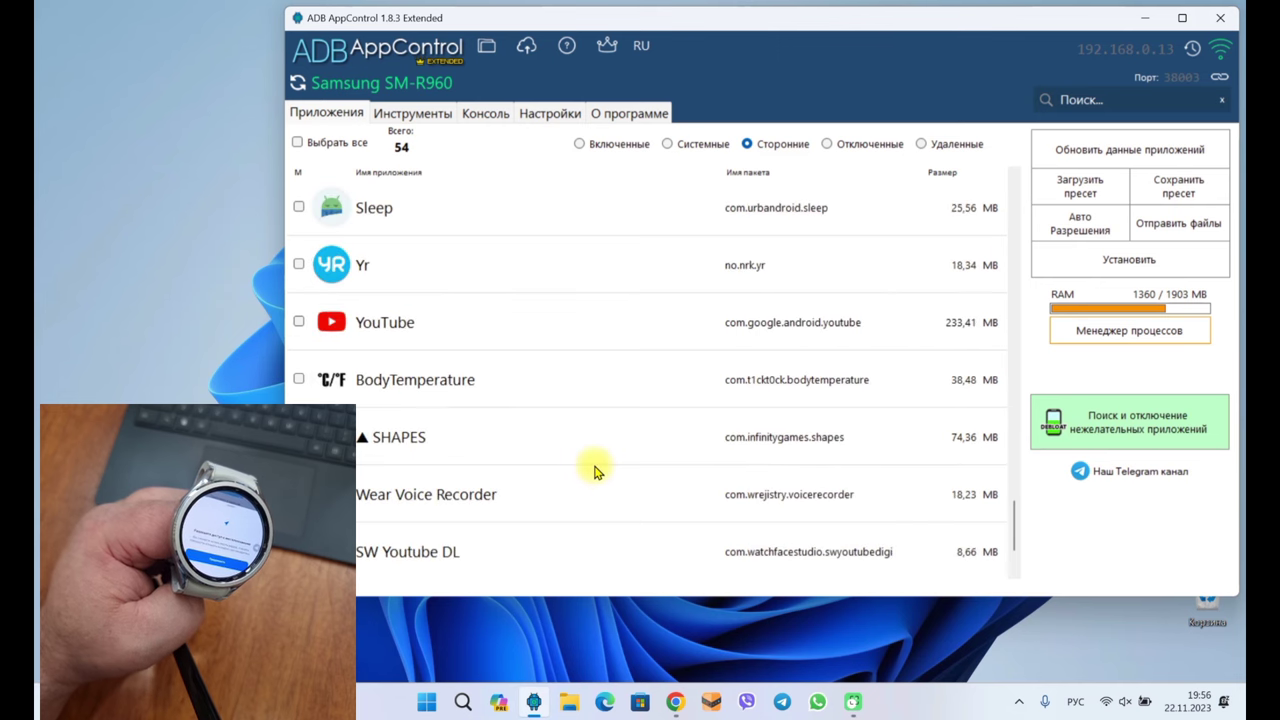
scroll(594, 471, up, 3)
click(510, 500)
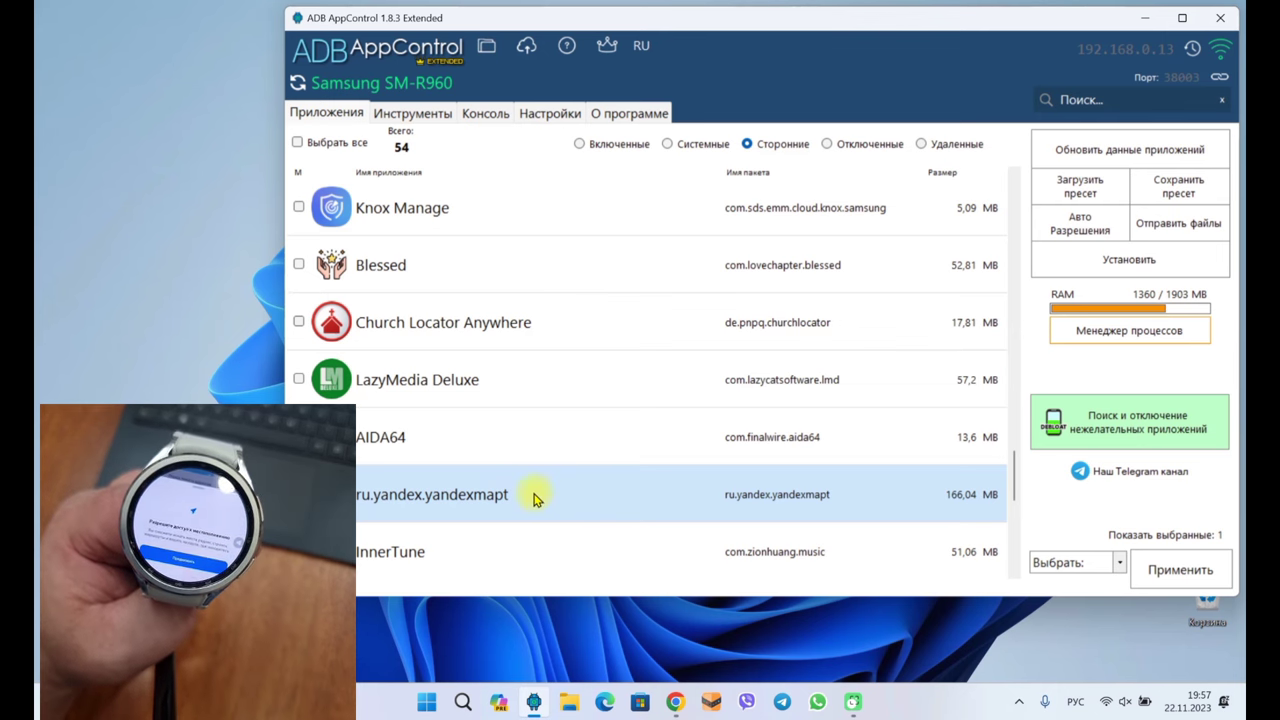
Open ru.yandex.yandexmapt's permissions and tick the background, coarse, fine and media location permissions
right_click(533, 497)
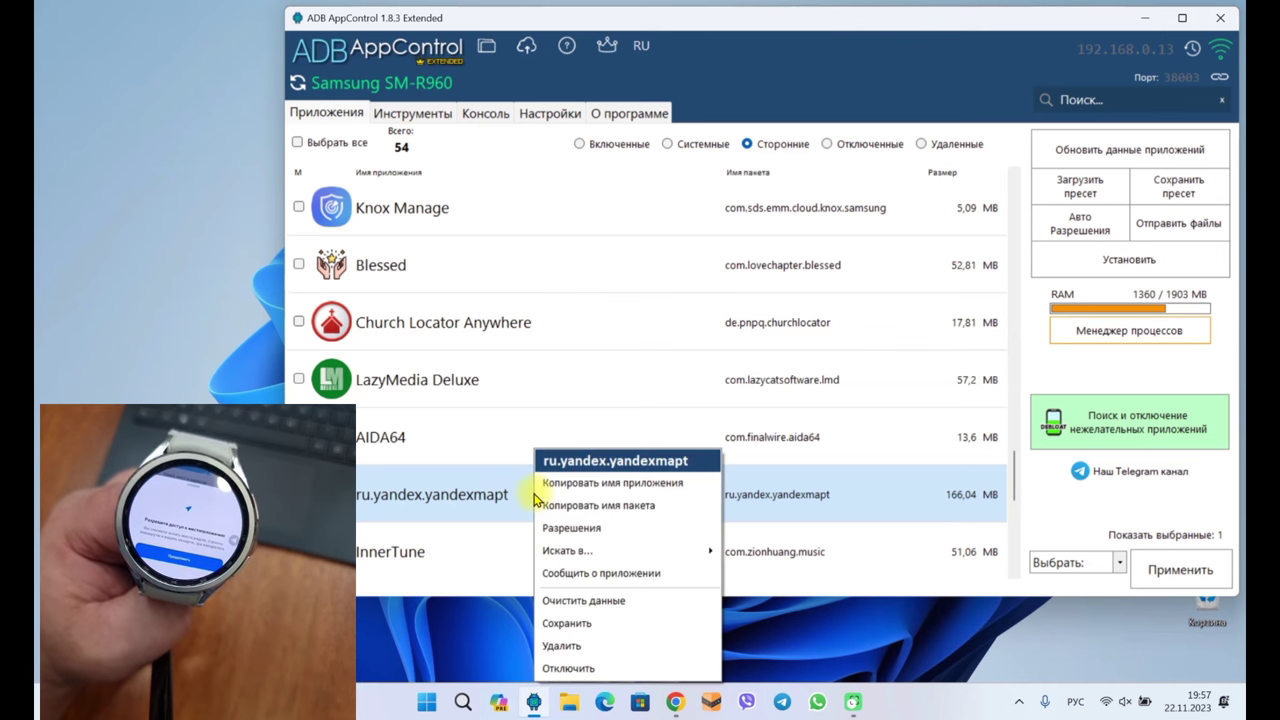
click(580, 529)
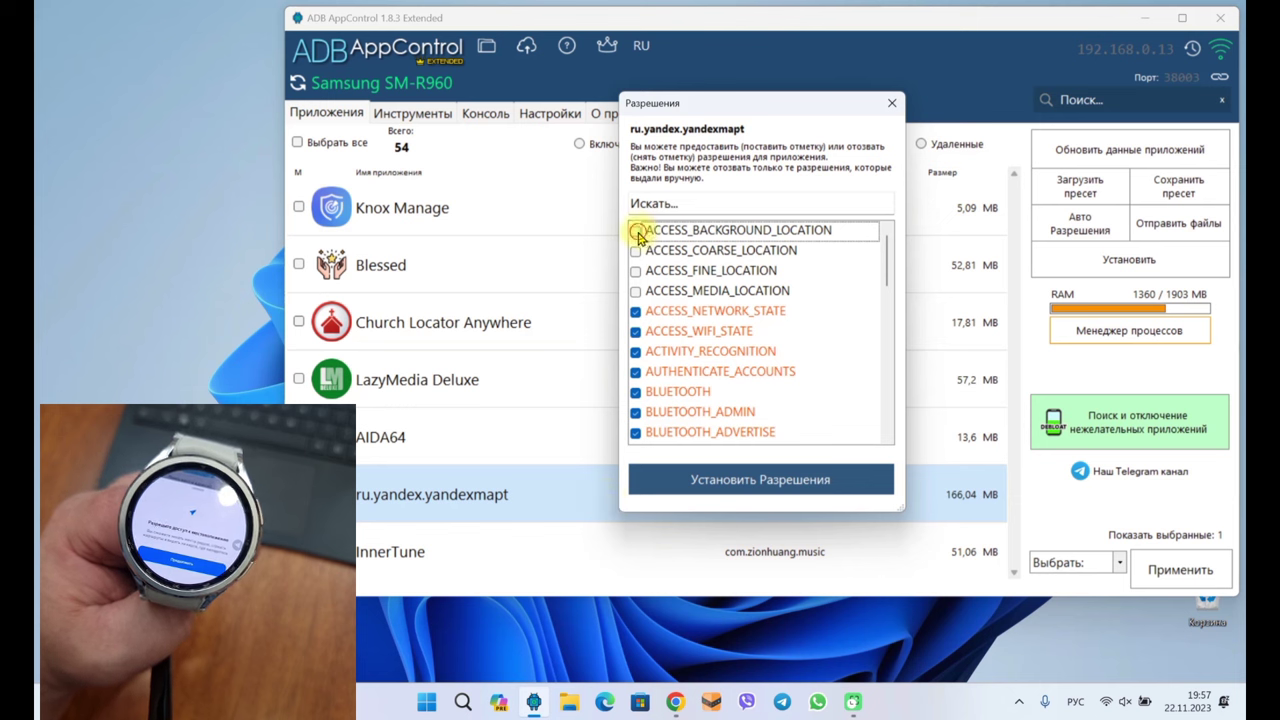
click(635, 231)
click(635, 251)
click(635, 271)
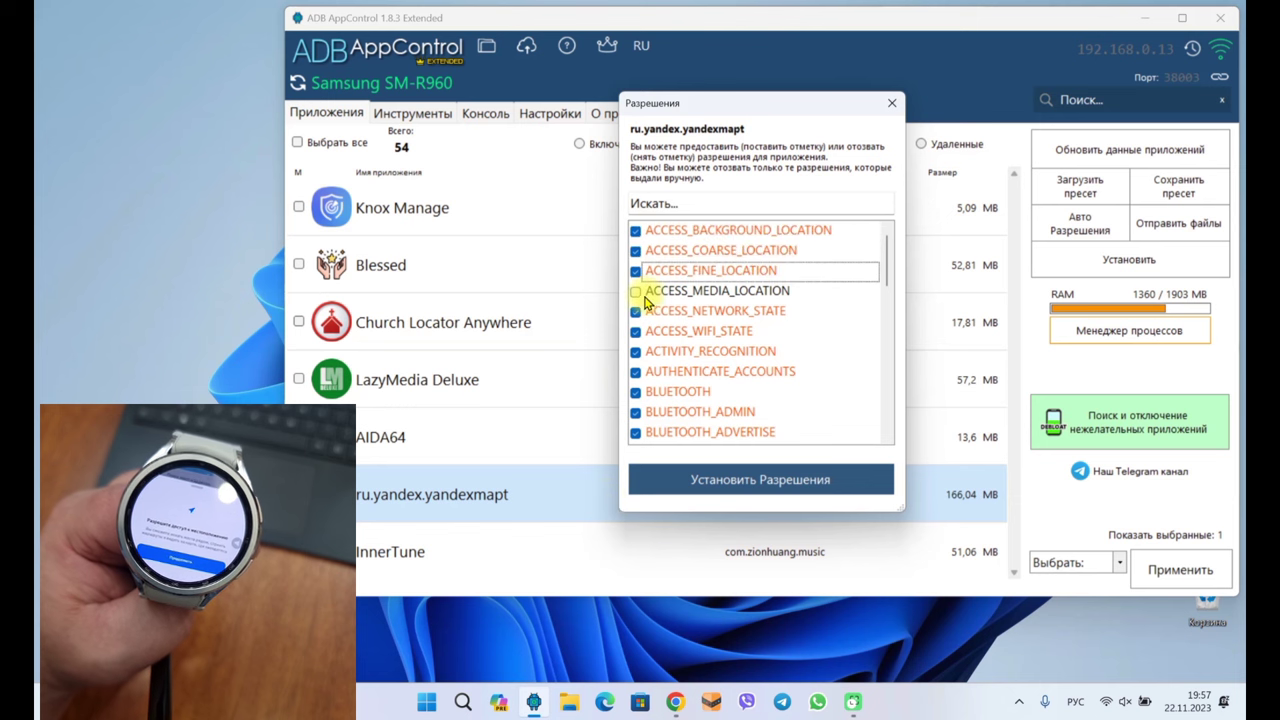
click(635, 291)
Tick CALL_PHONE, CAMERA, READ_EXTERNAL_STORAGE and READ_LOGS
scroll(704, 332, down, 2)
scroll(706, 333, down, 4)
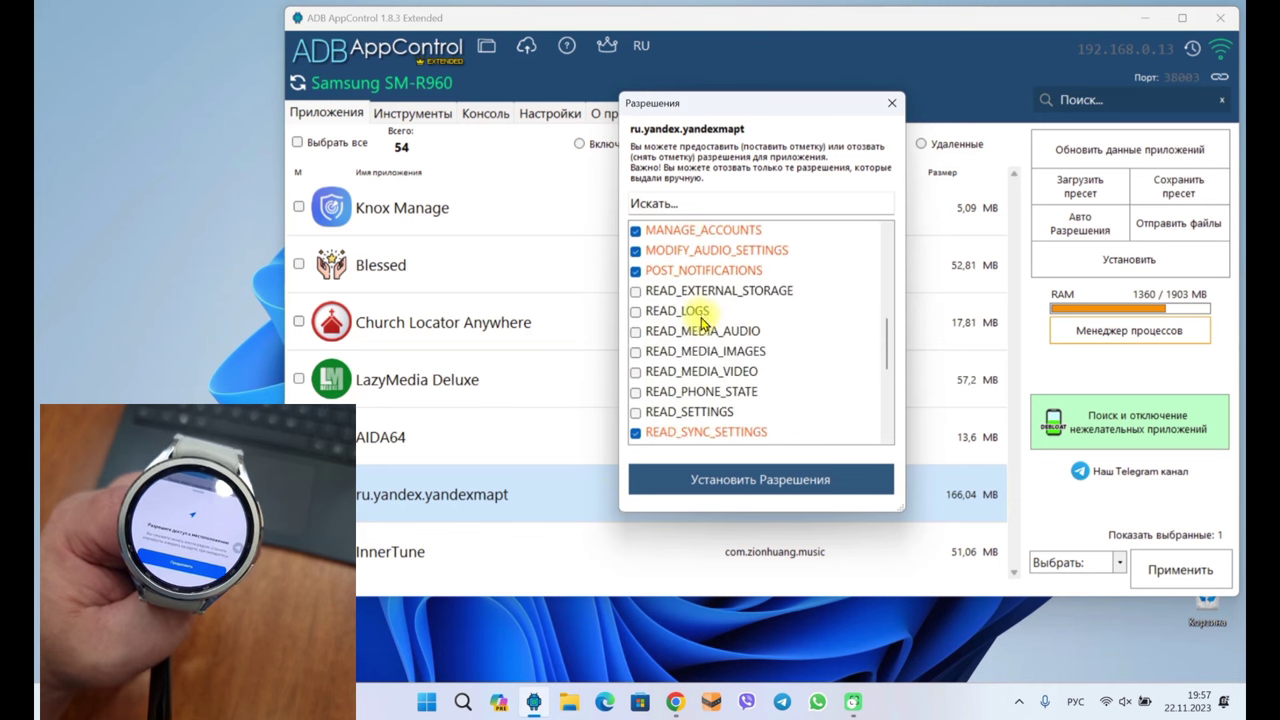
scroll(680, 312, up, 1)
scroll(670, 285, up, 1)
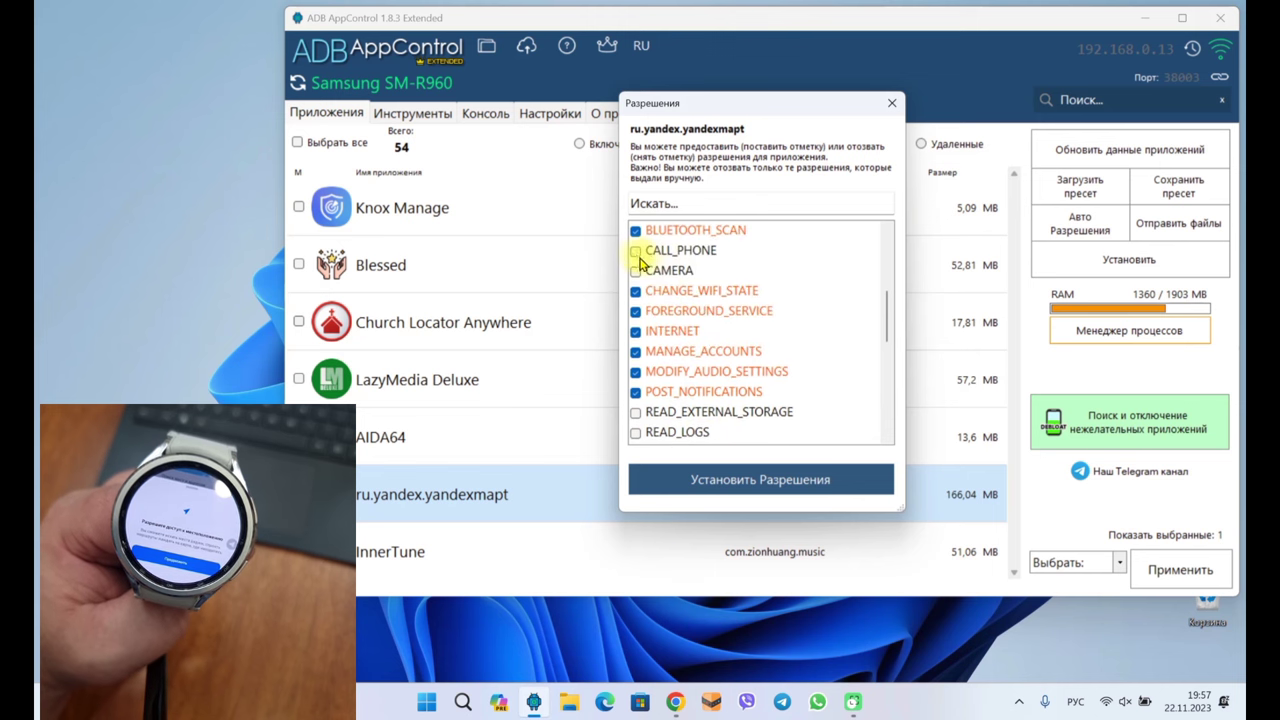
click(635, 251)
click(635, 271)
click(636, 413)
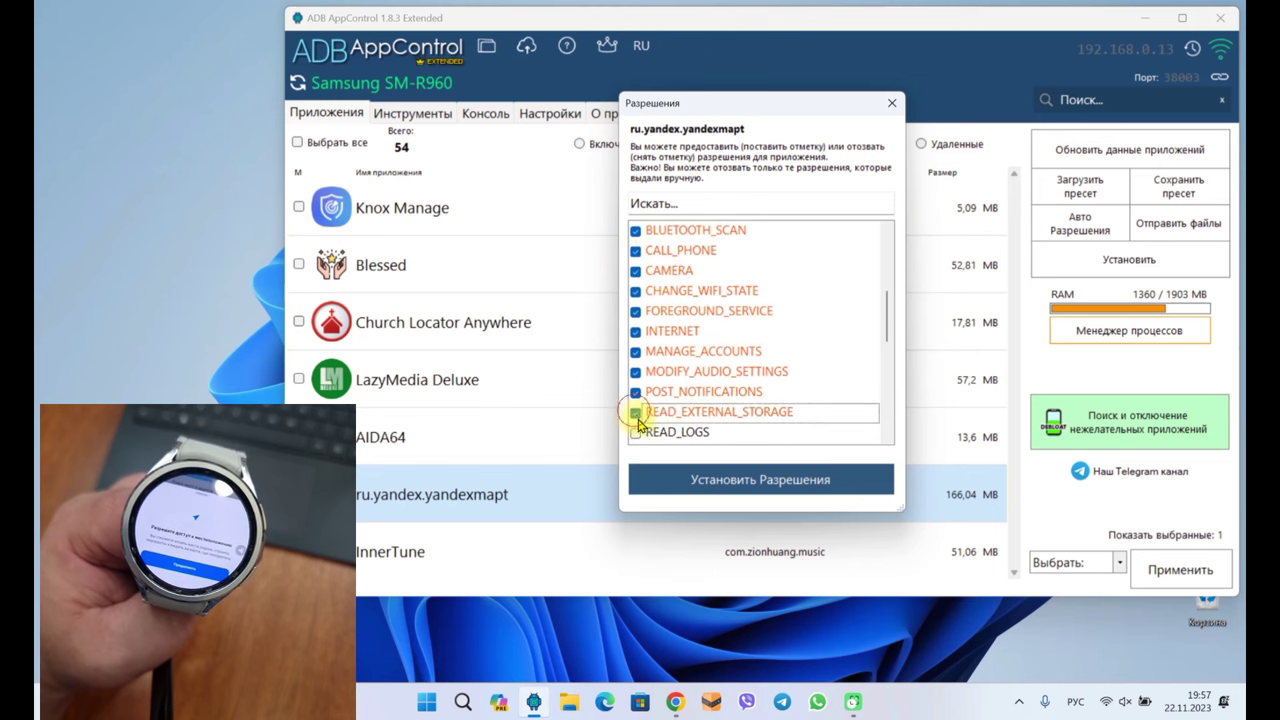
click(636, 432)
Tick READ_MEDIA_AUDIO, READ_MEDIA_IMAGES, READ_MEDIA_VIDEO, READ_PHONE_STATE and READ_SETTINGS
scroll(668, 383, down, 2)
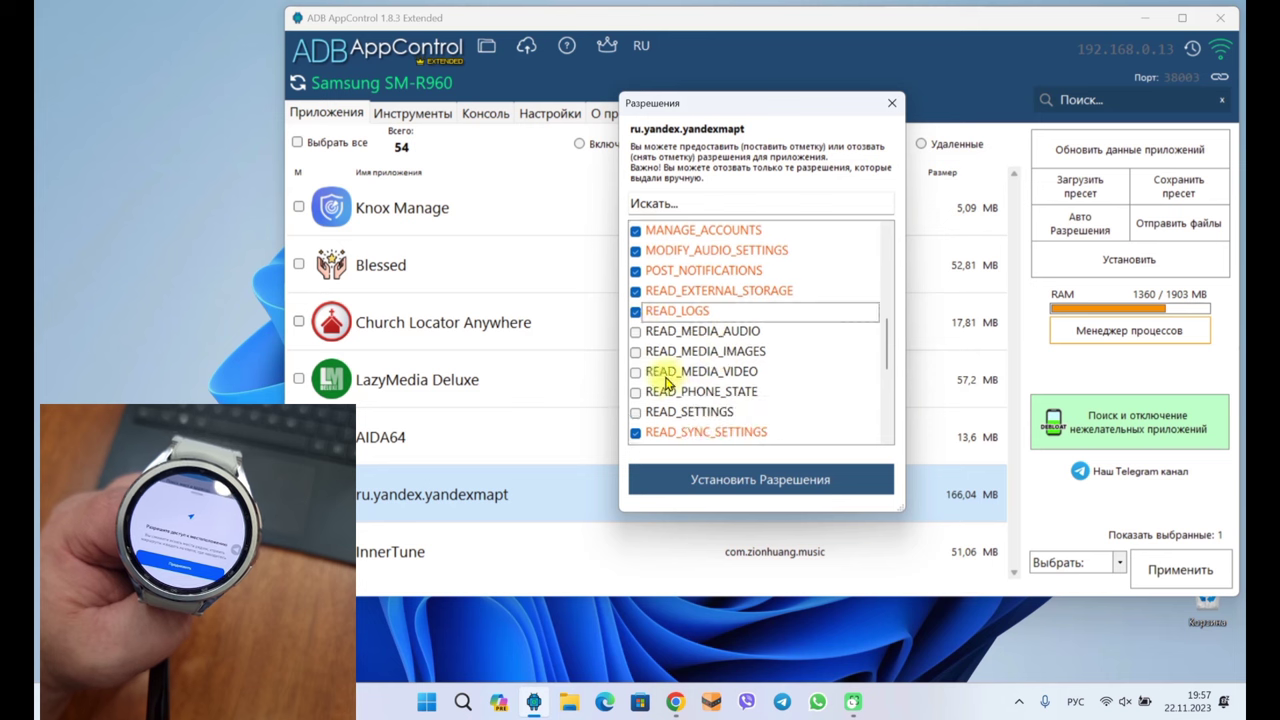
click(635, 332)
click(636, 353)
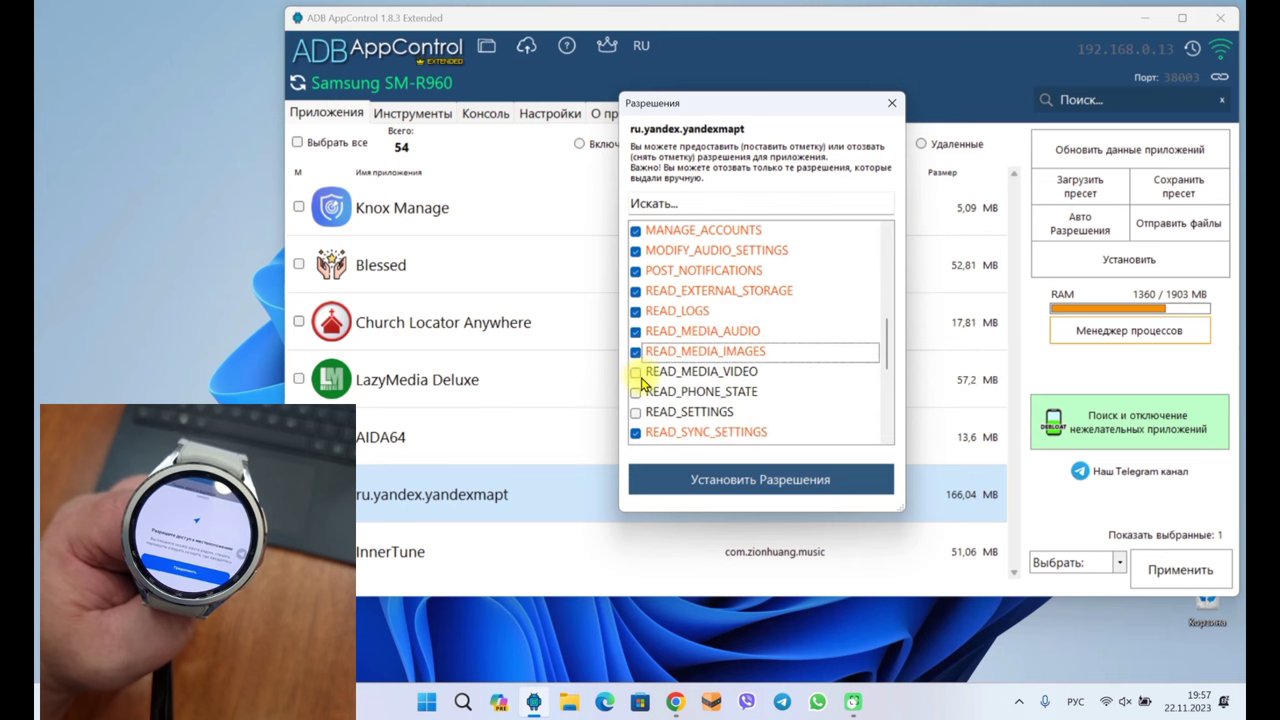
click(636, 372)
click(636, 392)
click(636, 412)
Tick RECORD_AUDIO, REQUEST_INSTALL_PACKAGES, SYSTEM_ALERT_WINDOW, WRITE_EXTERNAL_STORAGE and WRITE_SETTINGS, then apply the permissions
scroll(694, 396, down, 2)
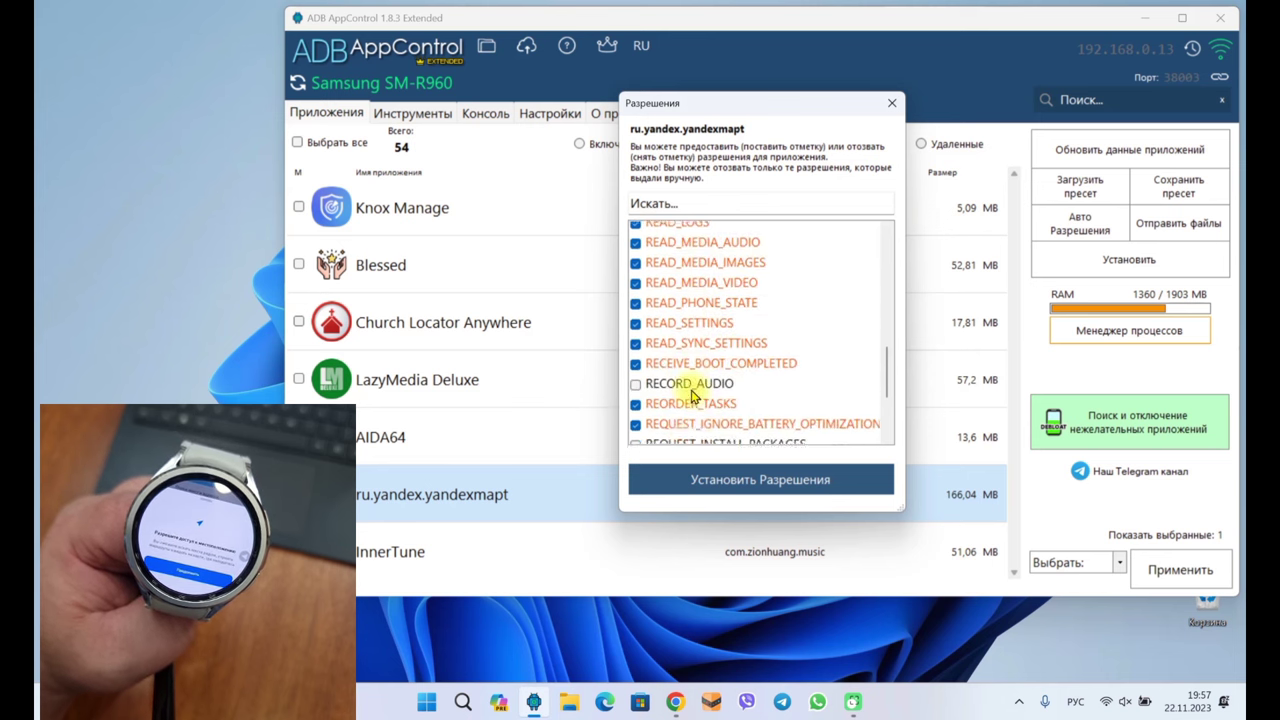
scroll(693, 396, down, 4)
click(636, 231)
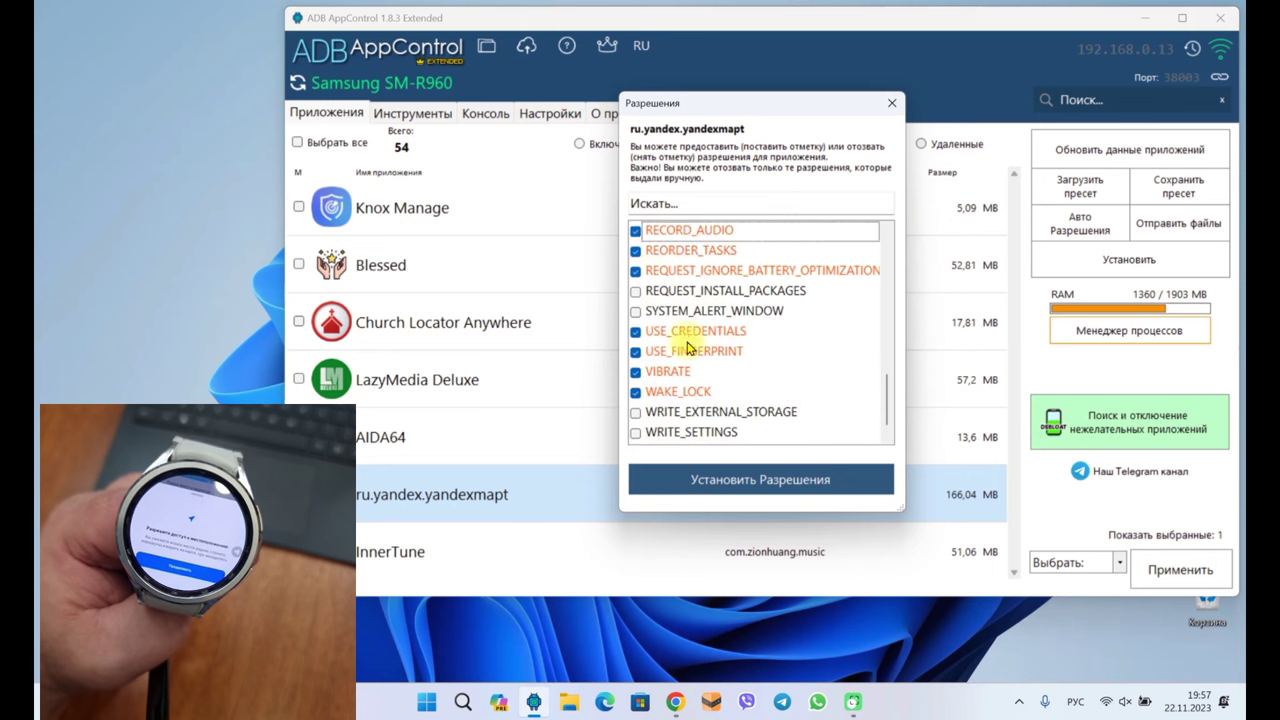
click(636, 291)
click(636, 311)
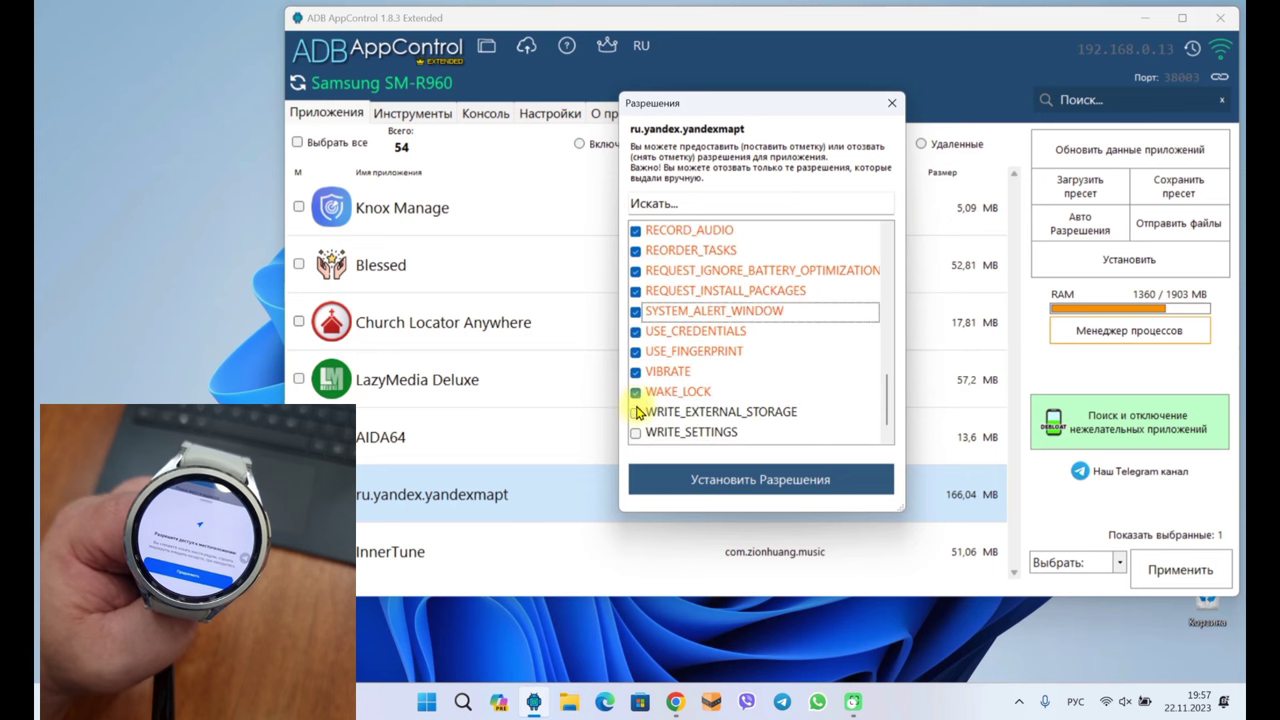
click(636, 412)
click(636, 432)
scroll(710, 383, down, 1)
scroll(710, 383, down, 1)
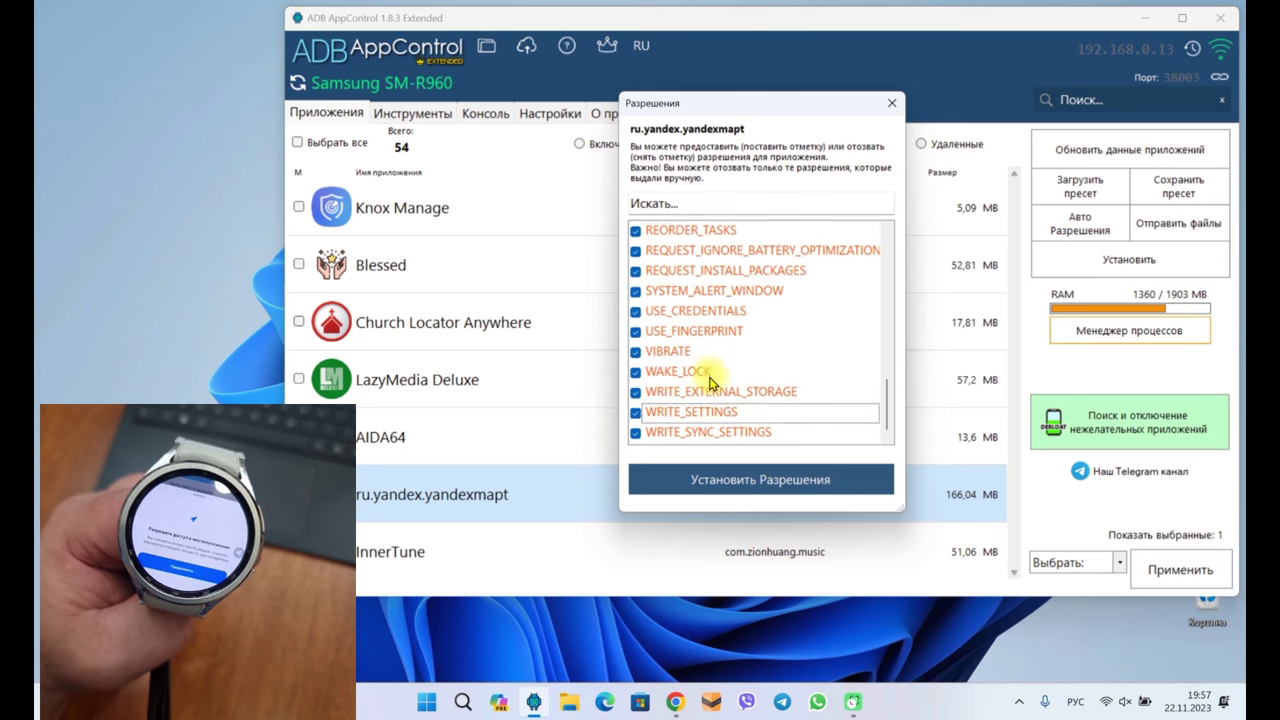
click(751, 477)
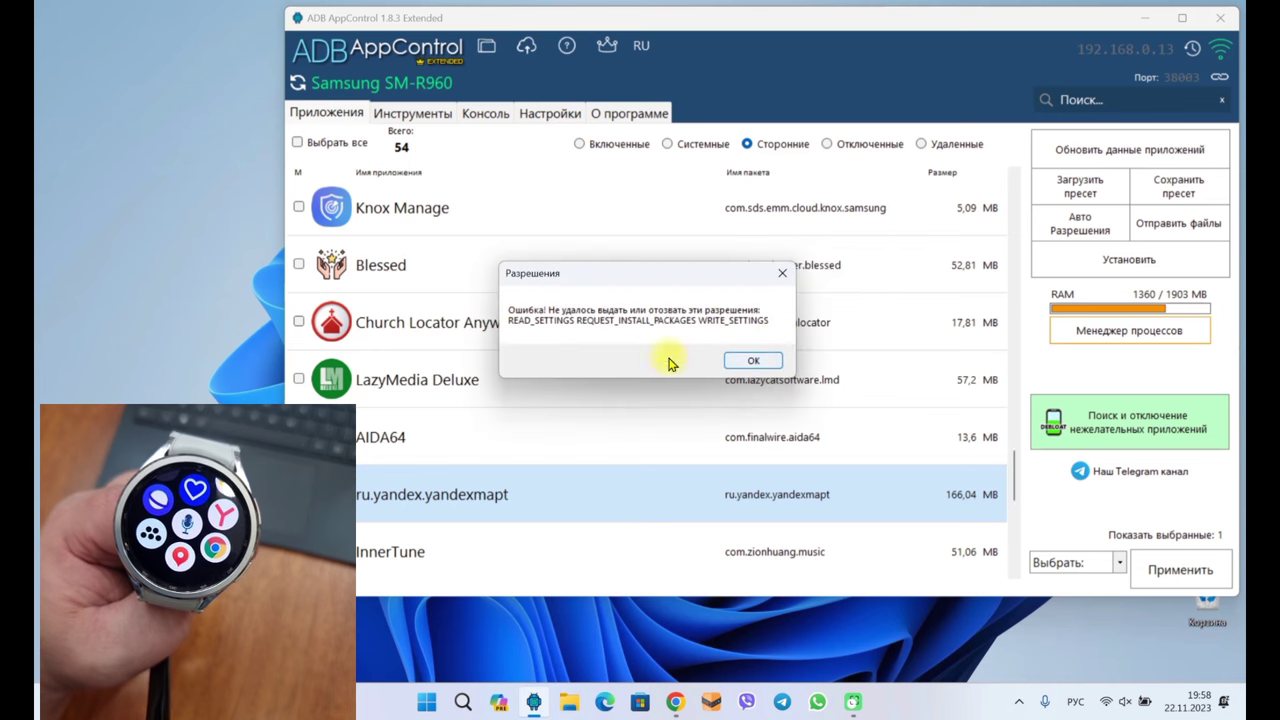
Acknowledge the failed READ_SETTINGS, REQUEST_INSTALL_PACKAGES and WRITE_SETTINGS grants and close the permissions window
click(751, 362)
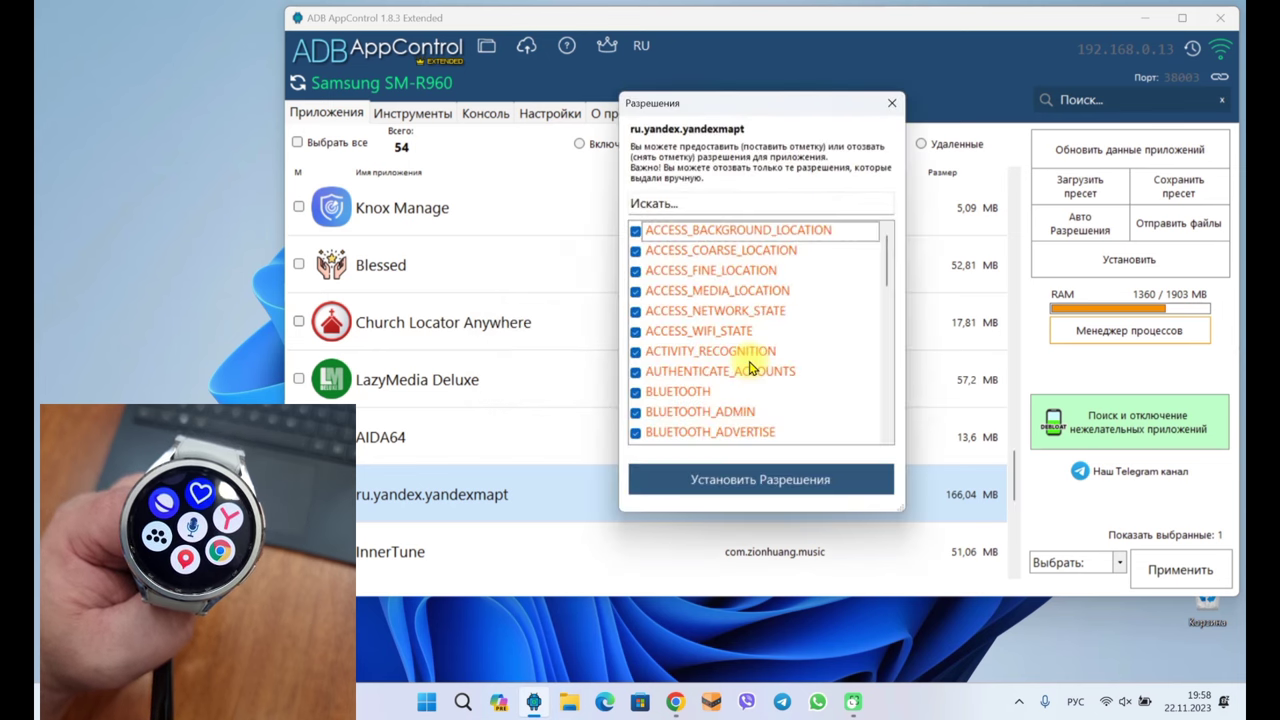
click(892, 103)
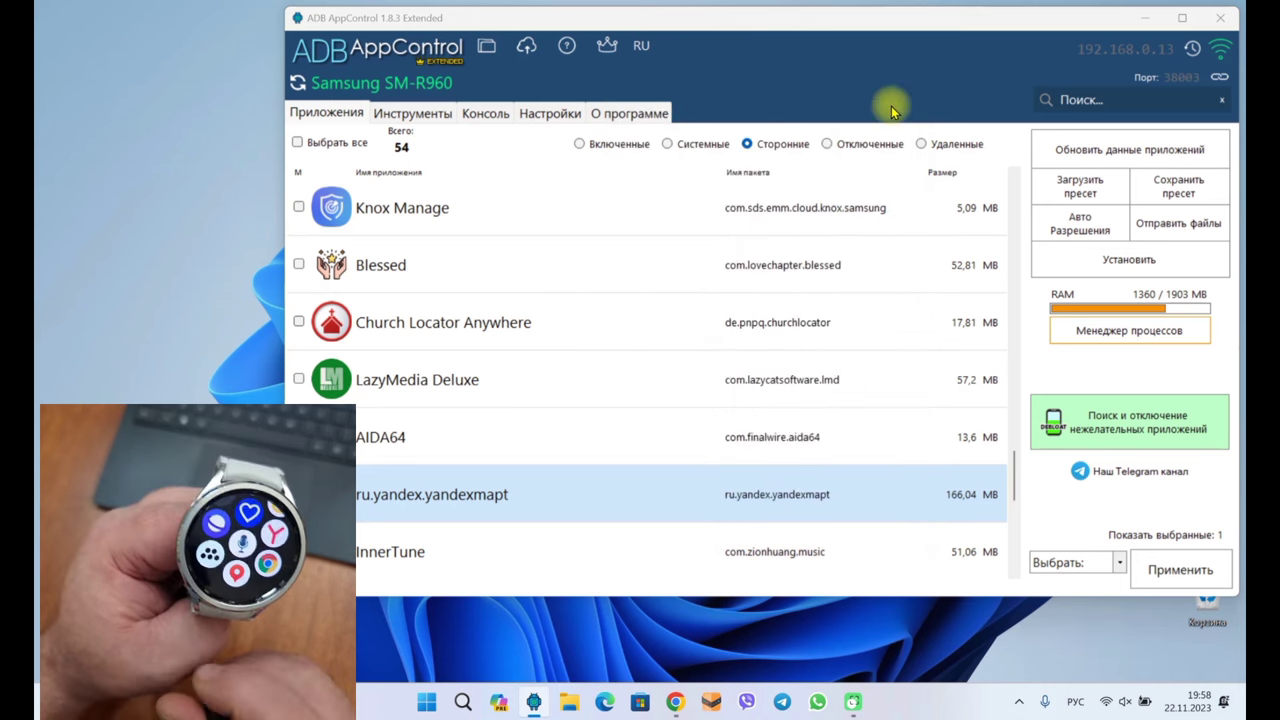